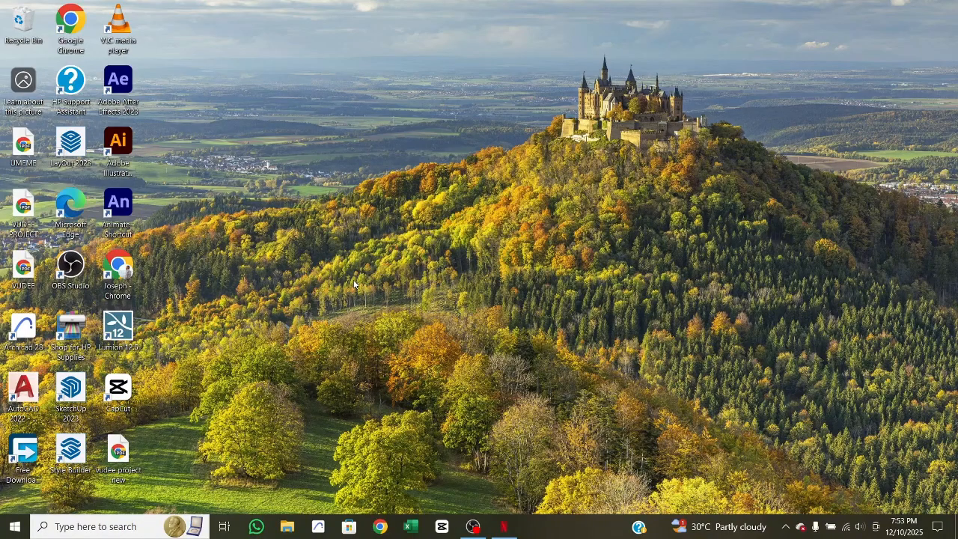
- Start Archicad 28 and create a new project from the Archicad 28 Template with the last used work environment profile
{"action": "left_click", "coordinate": [317, 533]}
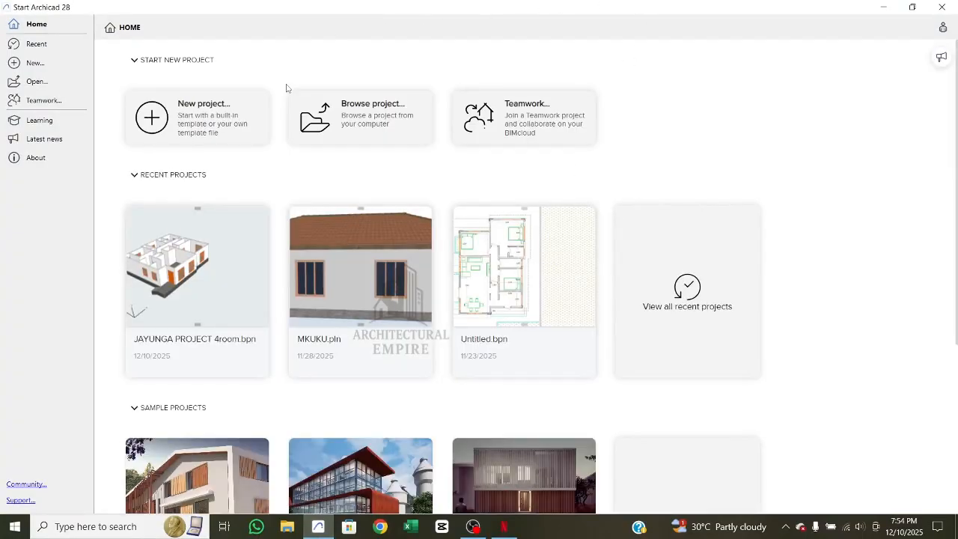
{"action": "left_click", "coordinate": [192, 126]}
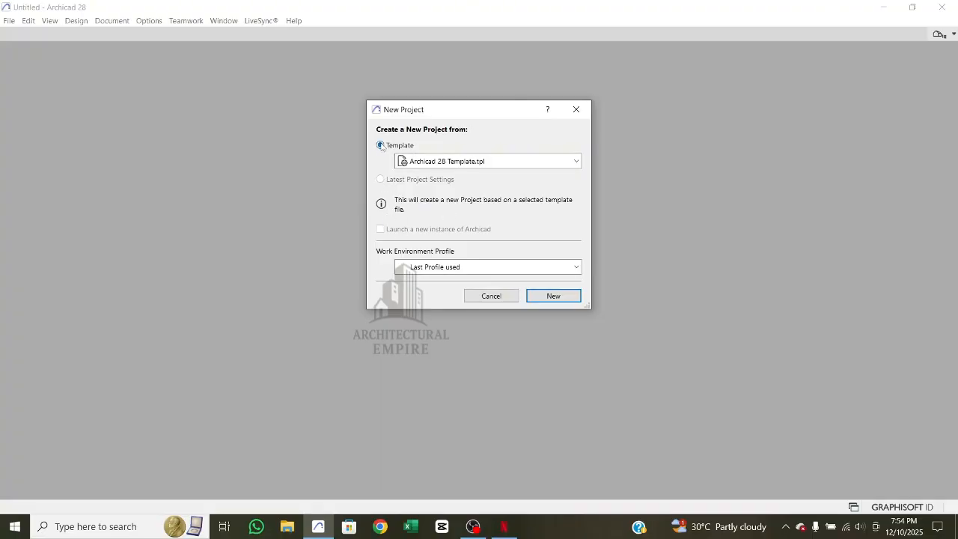
{"action": "left_click", "coordinate": [543, 294]}
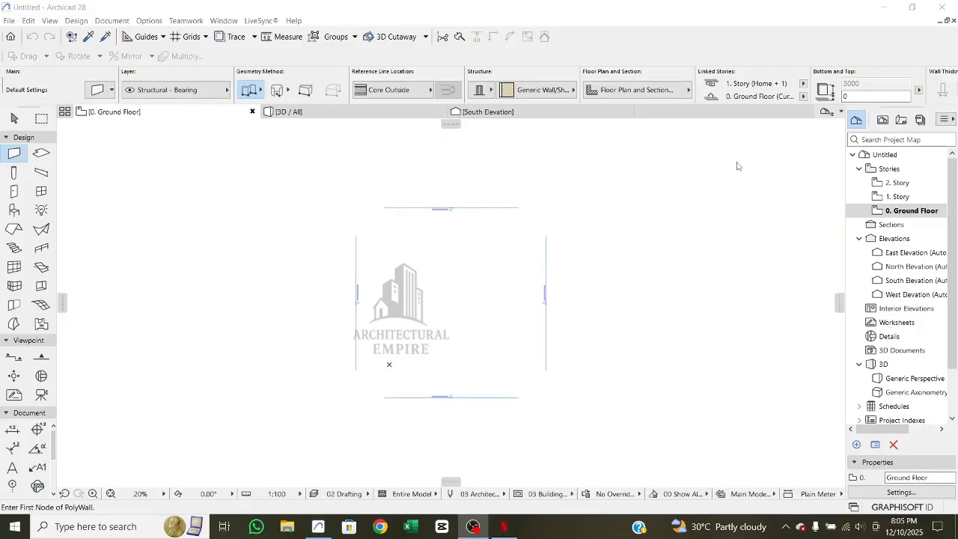
{"action": "left_click", "coordinate": [741, 18]}
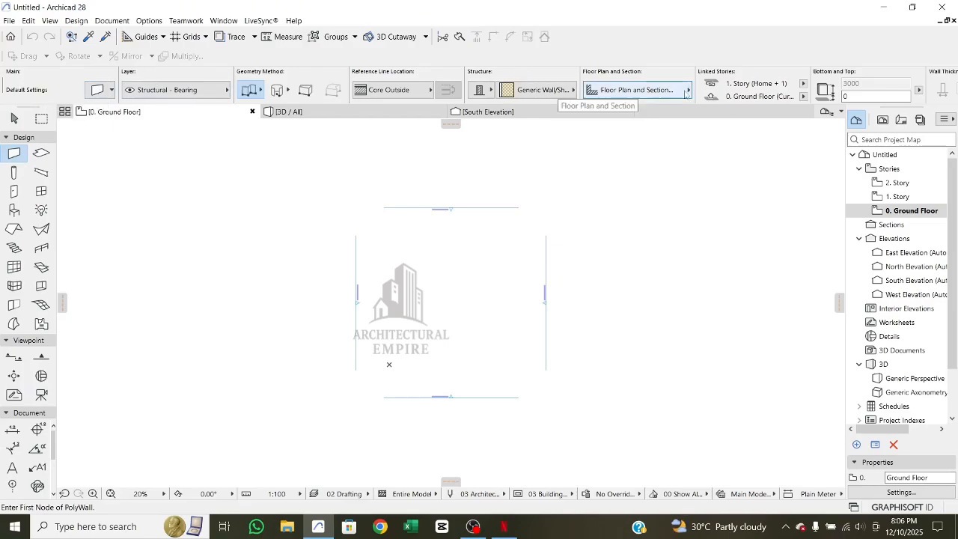
{"action": "scroll", "coordinate": [685, 93], "scroll_direction": "down", "scroll_amount": 3}
{"action": "scroll", "coordinate": [685, 94], "scroll_direction": "down", "scroll_amount": 12}
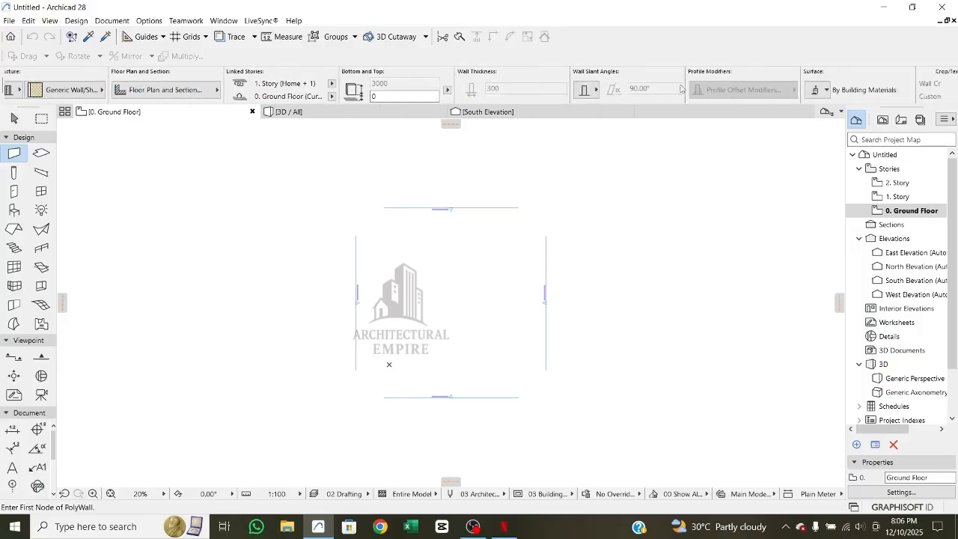
{"action": "scroll", "coordinate": [679, 86], "scroll_direction": "up", "scroll_amount": 15}
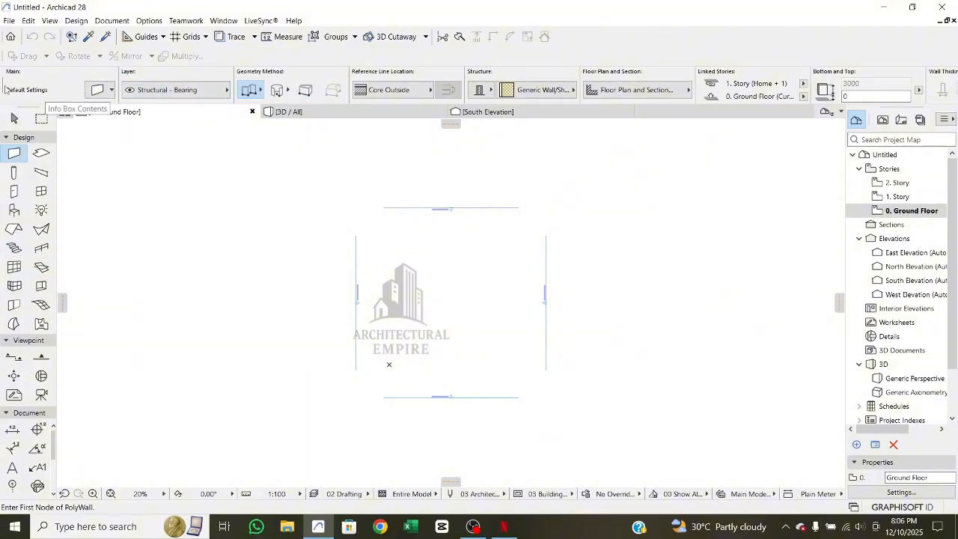
- Open the default settings of the Wall tool and look through the Geometry and Positioning and Model sections
{"action": "left_click", "coordinate": [98, 90]}
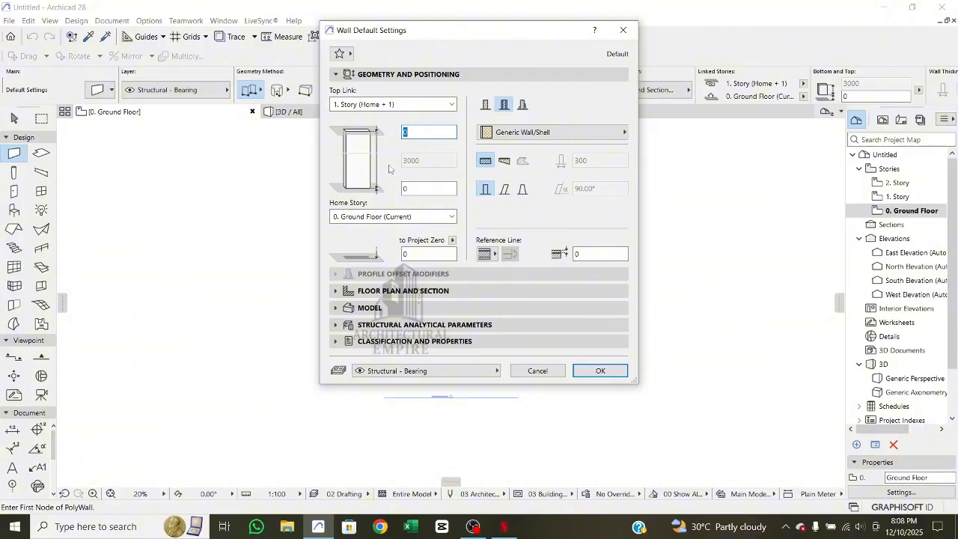
{"action": "left_click", "coordinate": [371, 75]}
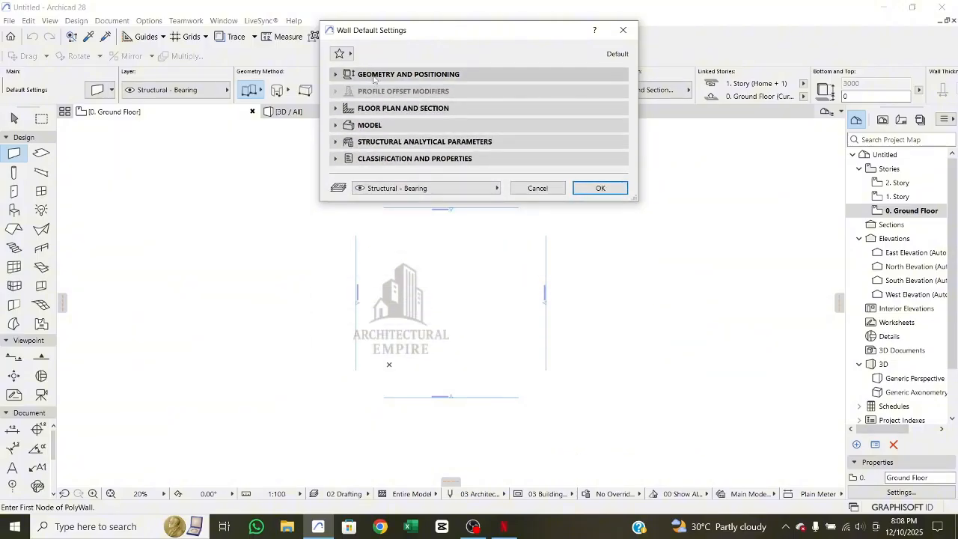
{"action": "left_click", "coordinate": [374, 75]}
{"action": "left_click", "coordinate": [374, 74]}
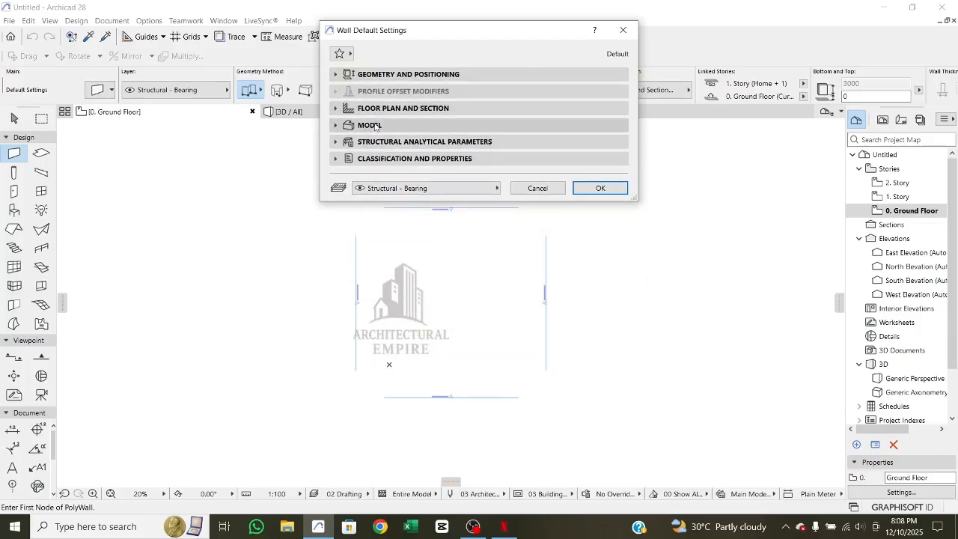
{"action": "left_click", "coordinate": [371, 125]}
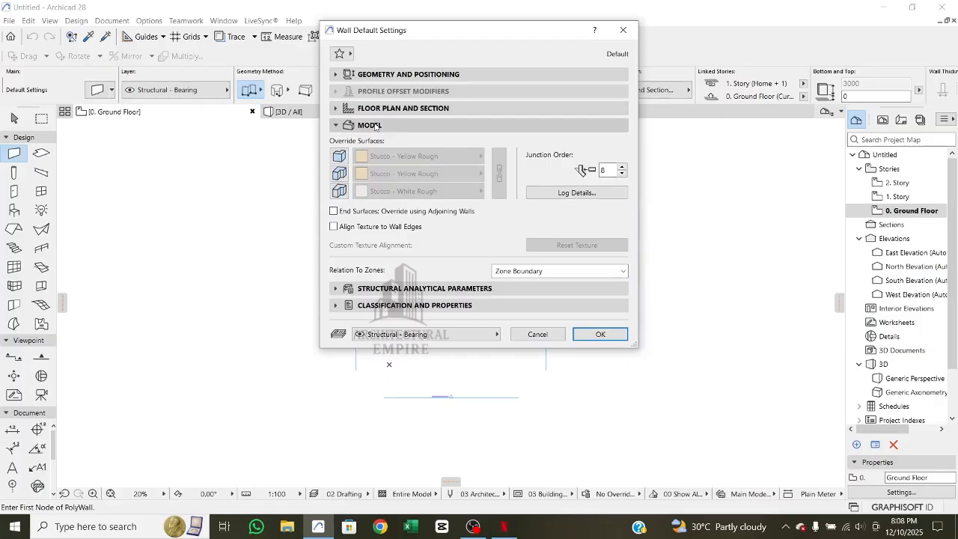
{"action": "left_click", "coordinate": [375, 125]}
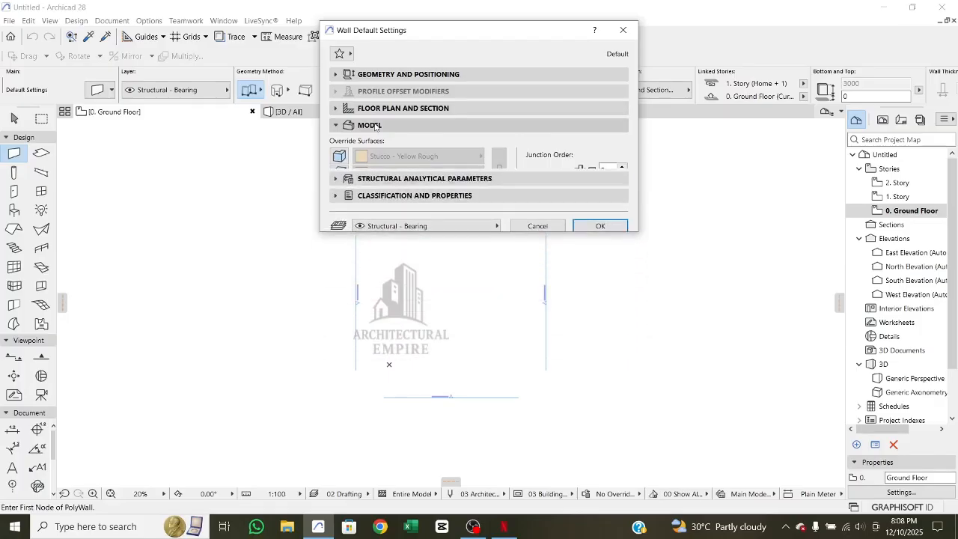
- Give the default wall a basic structure of GENERIC - STRUCTURAL with a thickness of 150
{"action": "left_click", "coordinate": [387, 75]}
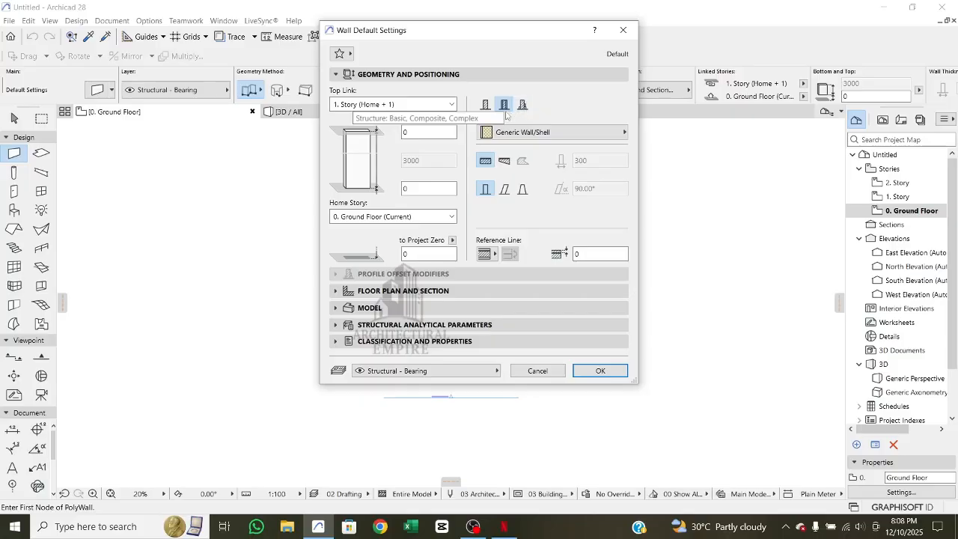
{"action": "left_click", "coordinate": [486, 105]}
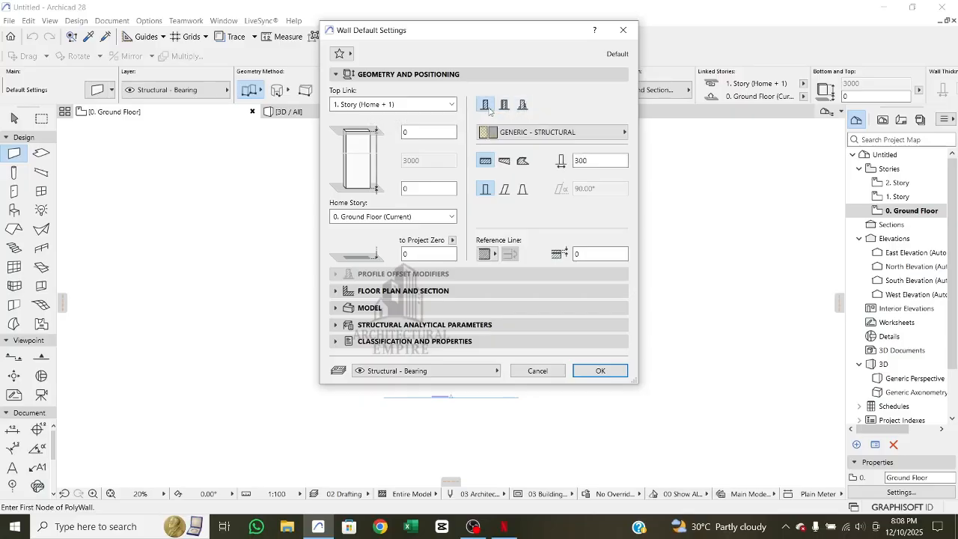
{"action": "left_click", "coordinate": [583, 161]}
{"action": "double_click", "coordinate": [583, 161]}
{"action": "type", "text": "230"}
{"action": "key", "text": "BackSpace"}
{"action": "key", "text": "BackSpace"}
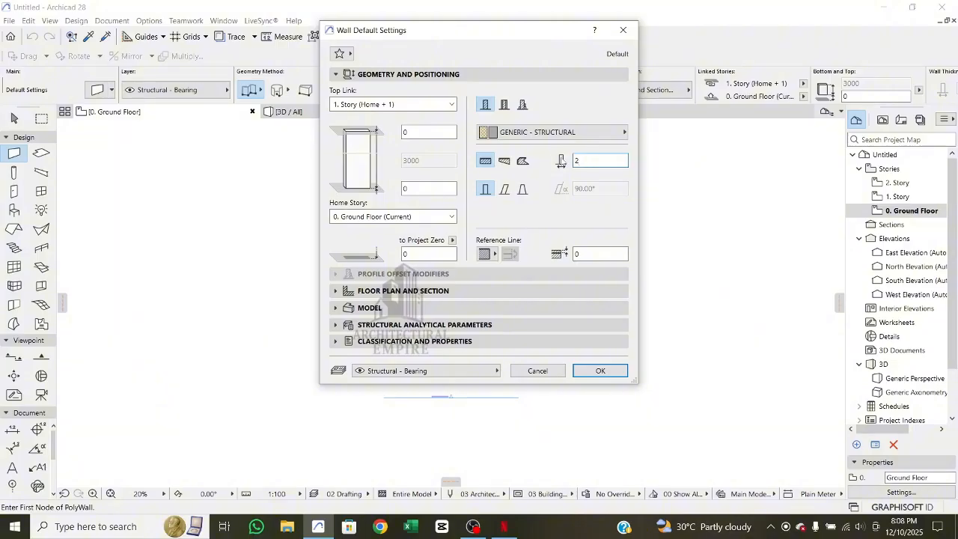
{"action": "key", "text": "BackSpace"}
{"action": "type", "text": "150"}
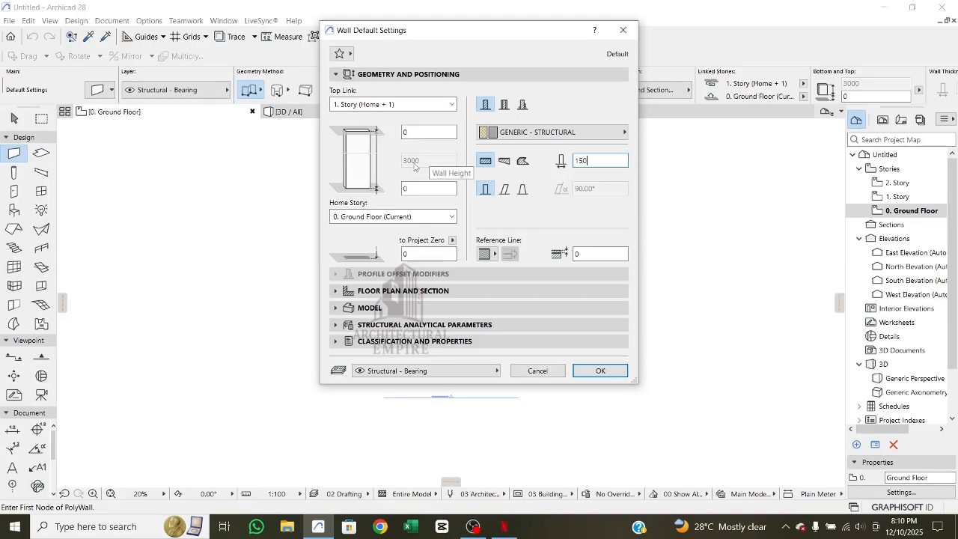
- Try a top offset of 500 to the linked story for the wall, and set it back to 0
{"action": "left_click", "coordinate": [415, 162]}
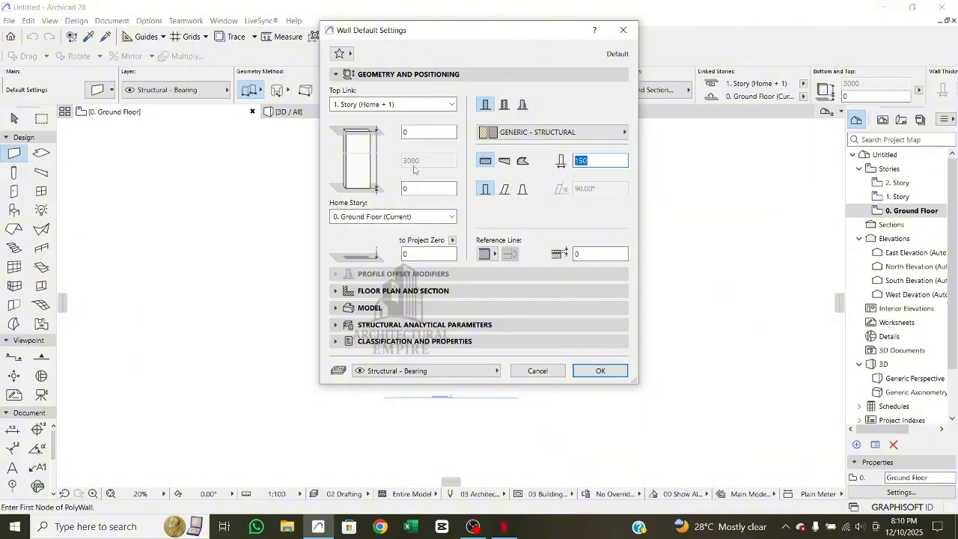
{"action": "left_click", "coordinate": [416, 132]}
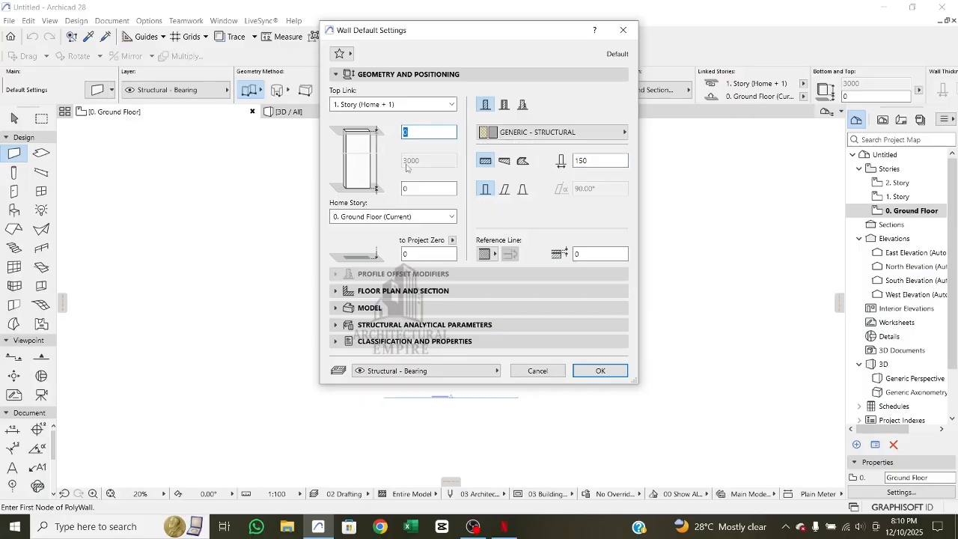
{"action": "type", "text": "500"}
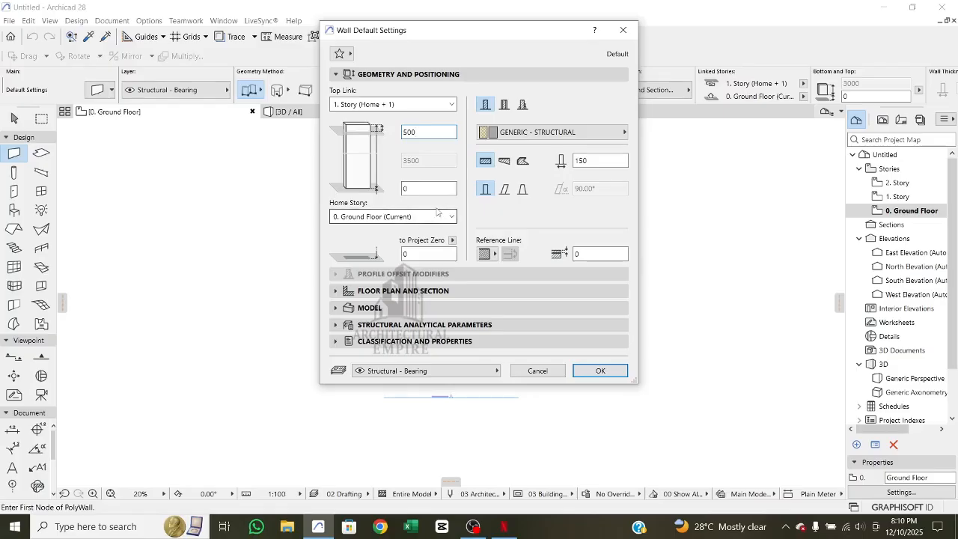
{"action": "double_click", "coordinate": [427, 131]}
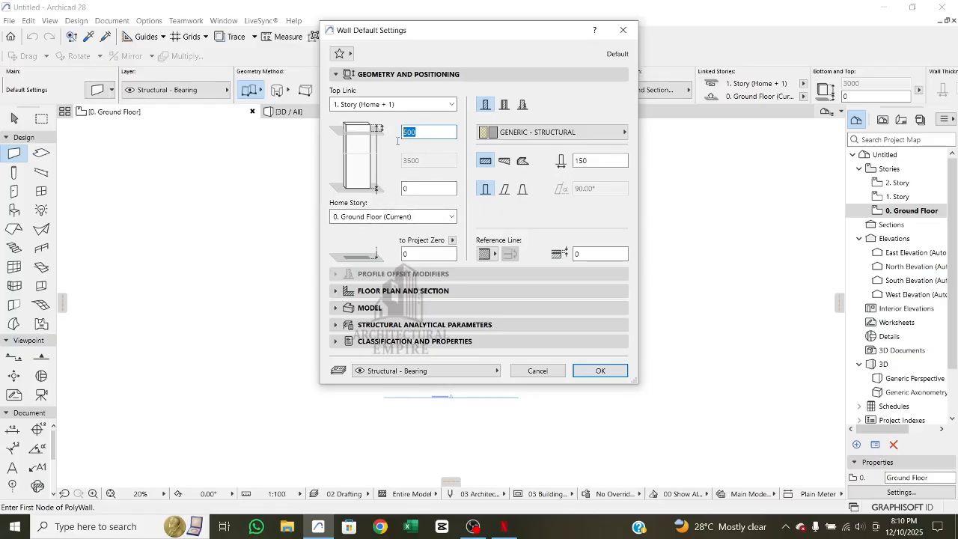
{"action": "type", "text": "0"}
{"action": "left_click", "coordinate": [423, 188]}
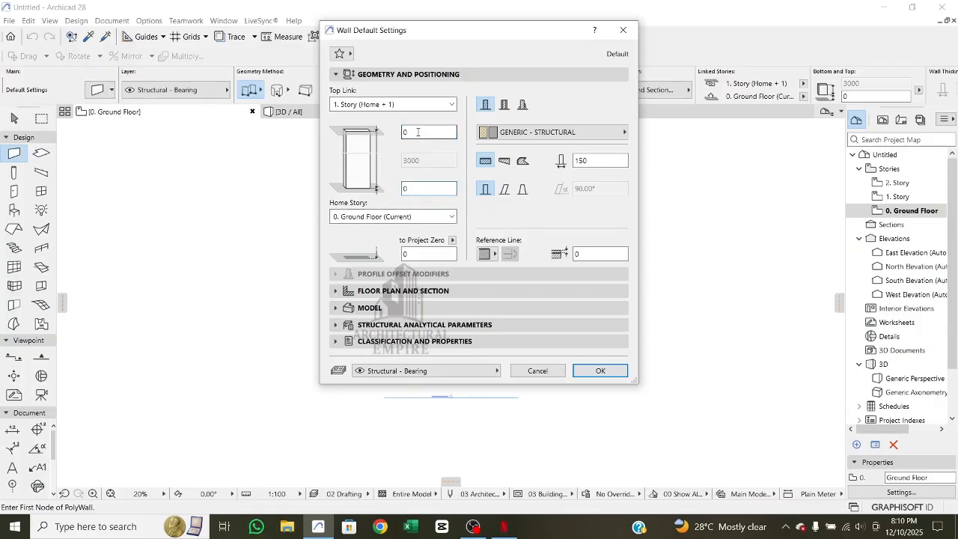
- Compare wall top offsets of -500 and 500 to the linked story, and reset the top offset to 0
{"action": "double_click", "coordinate": [417, 131]}
{"action": "type", "text": "-500"}
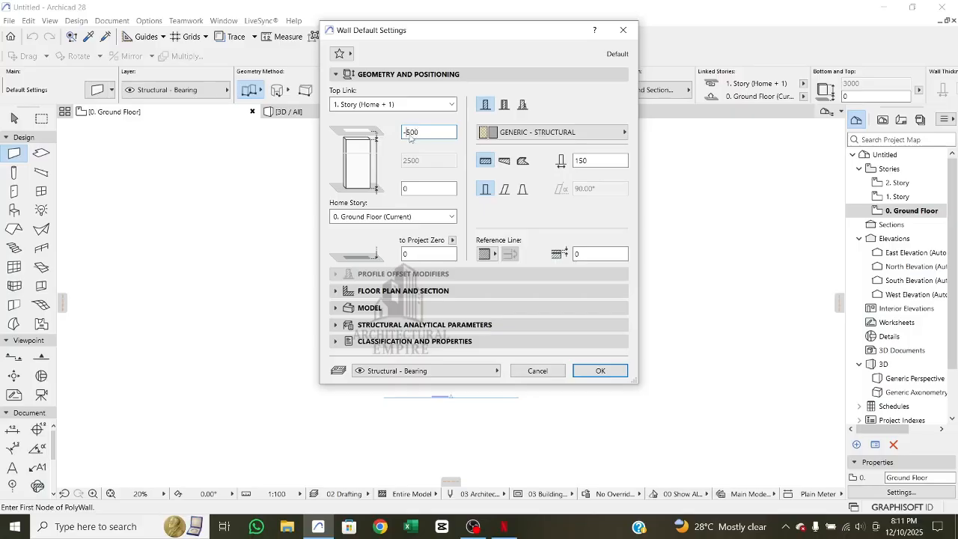
{"action": "key", "text": "Delete"}
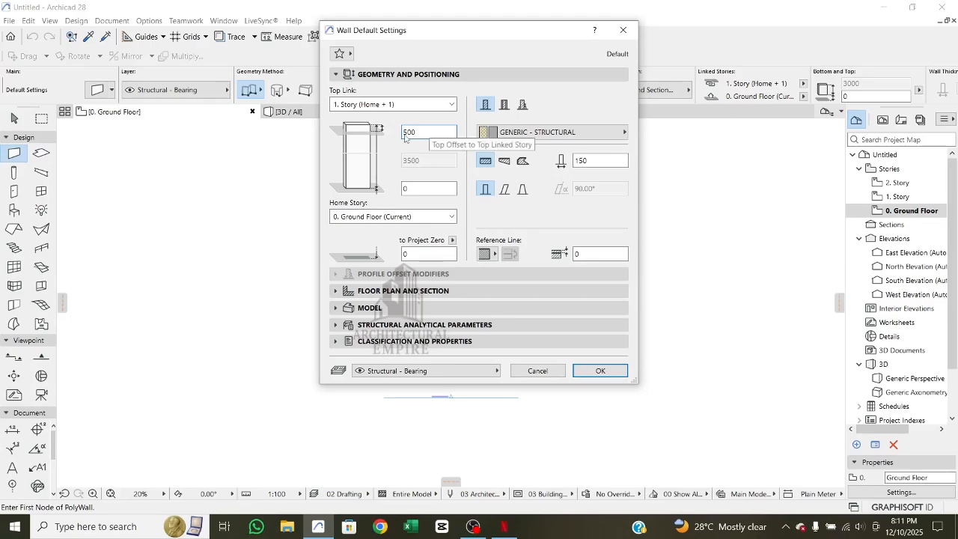
{"action": "type", "text": "-"}
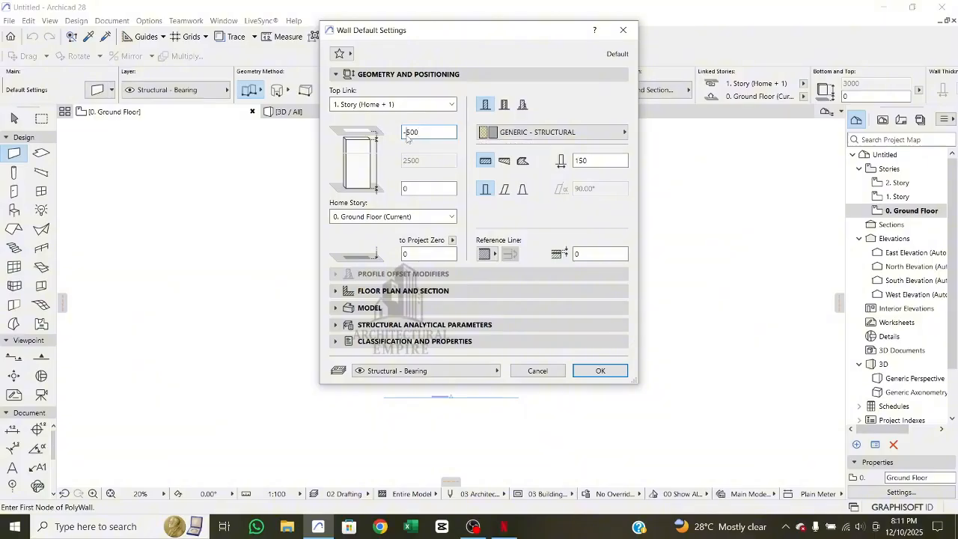
{"action": "key", "text": "BackSpace"}
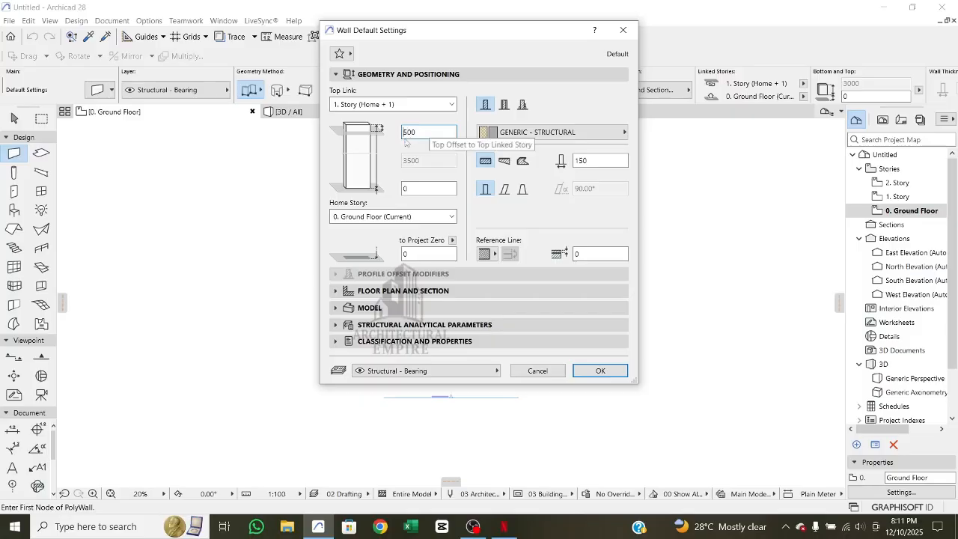
{"action": "type", "text": "-"}
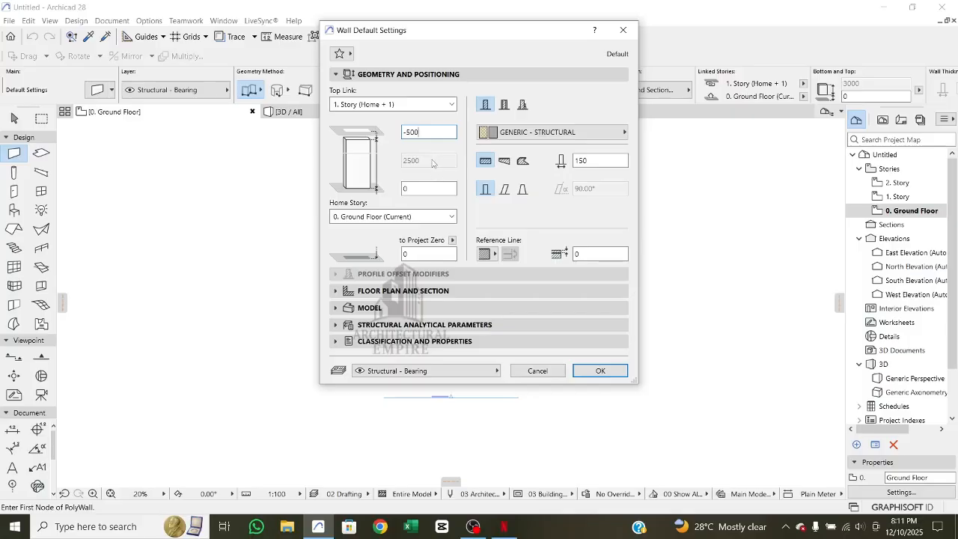
{"action": "left_click_drag", "start_coordinate": [428, 131], "coordinate": [378, 137]}
{"action": "type", "text": "0"}
- Try bottom offsets of 500 and -500 to the home story, and reset the bottom offset to 0
{"action": "left_click", "coordinate": [414, 190]}
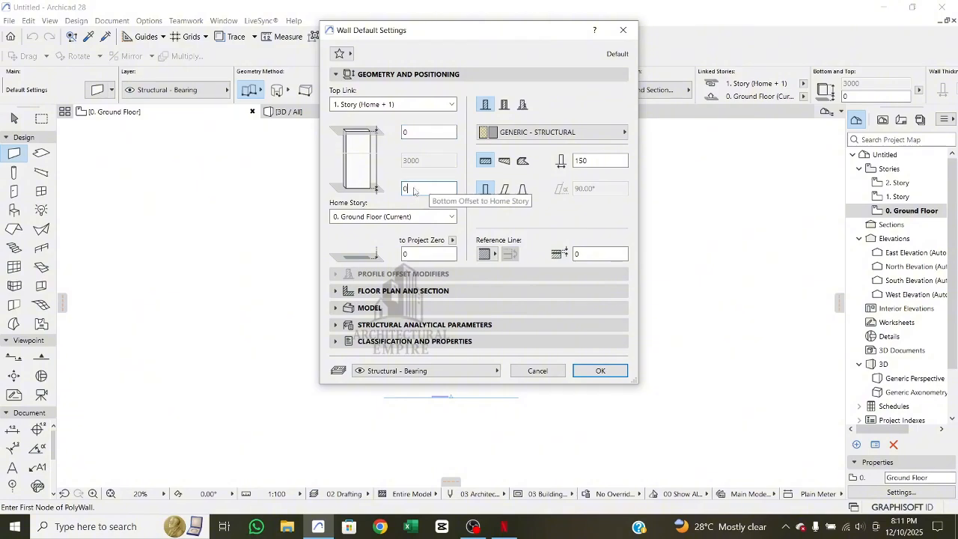
{"action": "double_click", "coordinate": [419, 186]}
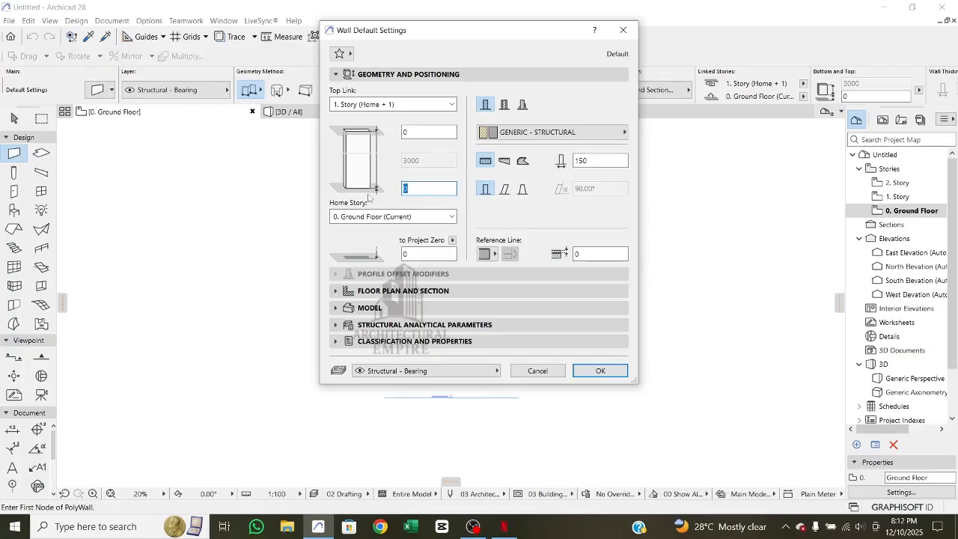
{"action": "type", "text": "500"}
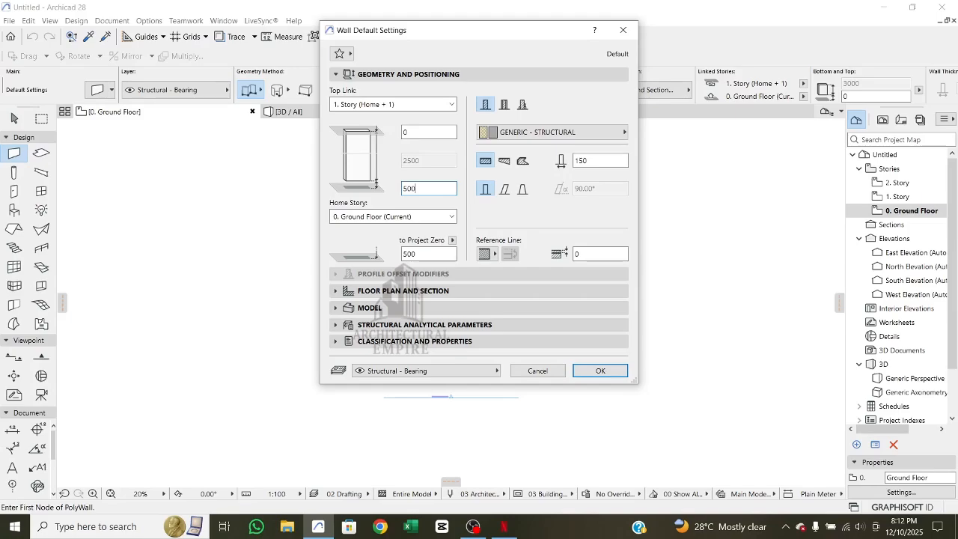
{"action": "left_click", "coordinate": [404, 191]}
{"action": "type", "text": "-"}
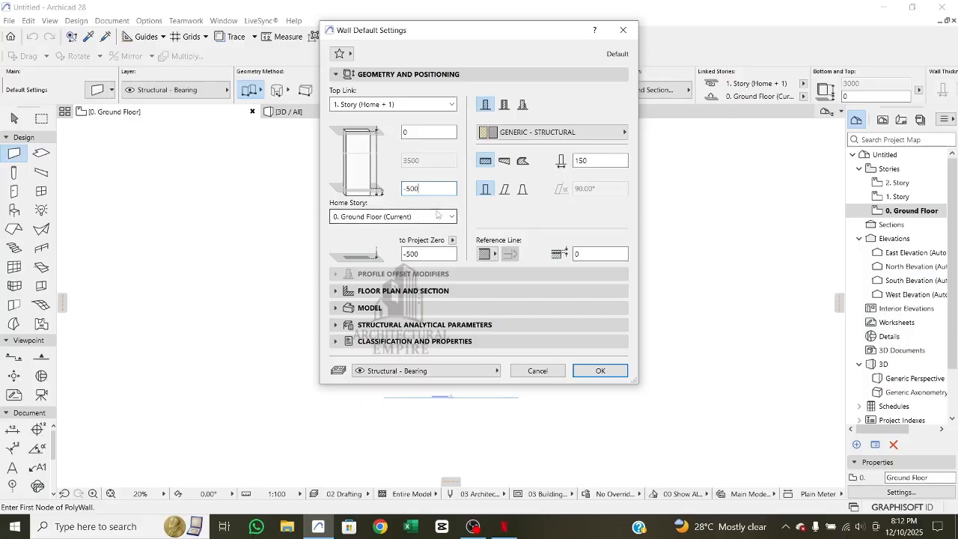
{"action": "left_click_drag", "start_coordinate": [425, 188], "coordinate": [386, 185]}
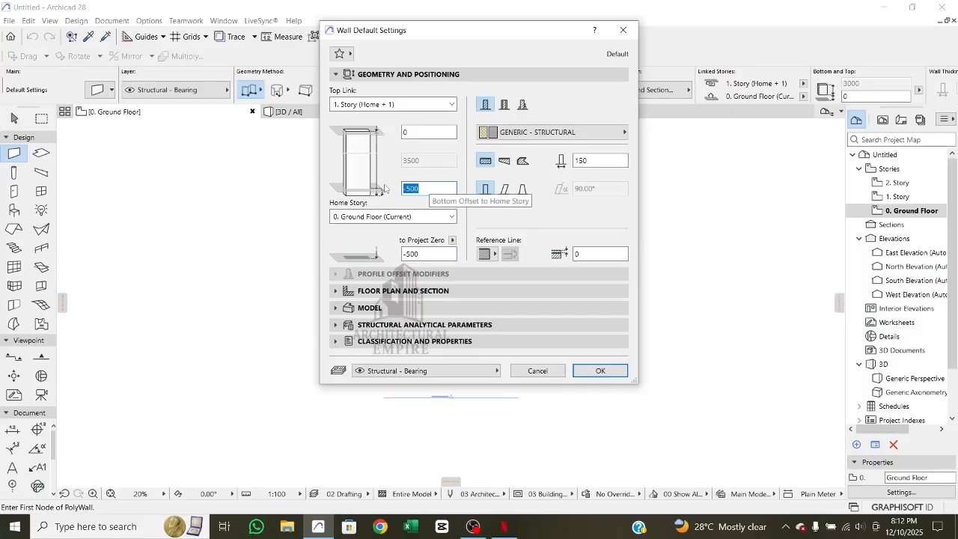
{"action": "type", "text": "0"}
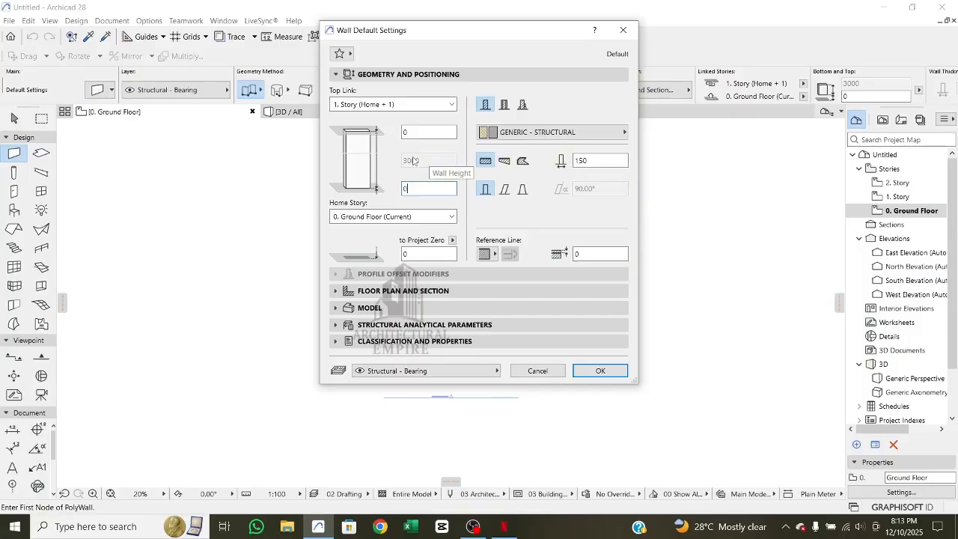
- Enable the surface overrides for the outside face, edge and inside face of the default wall
{"action": "left_click", "coordinate": [381, 310]}
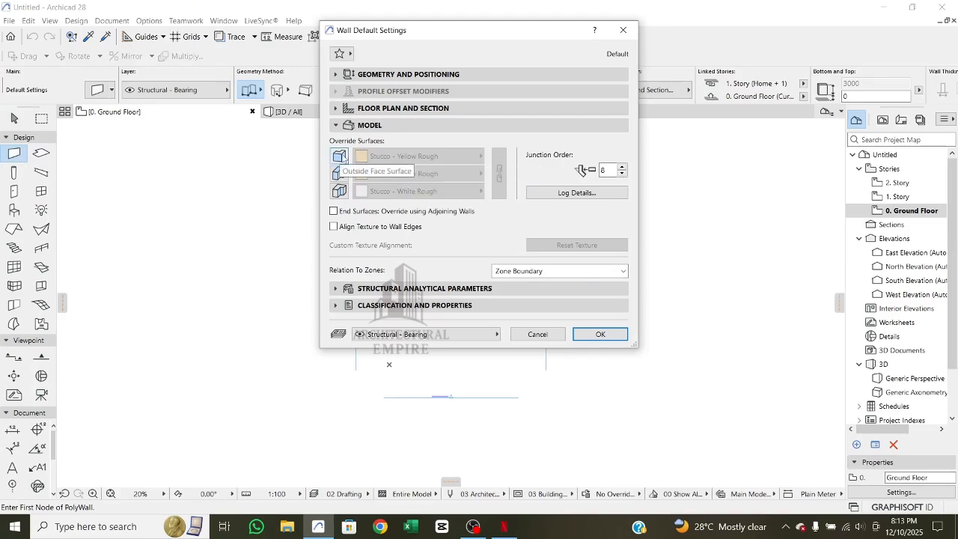
{"action": "left_click", "coordinate": [340, 157]}
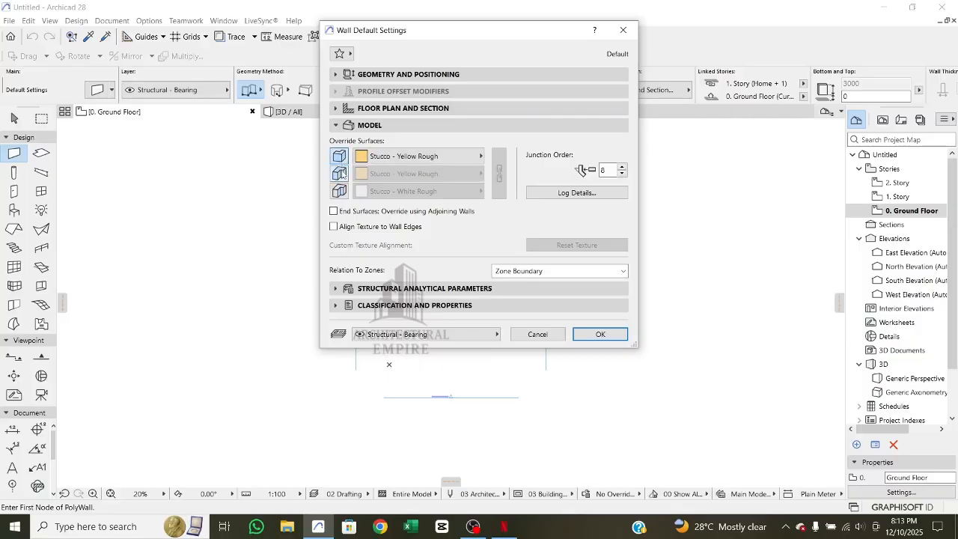
{"action": "left_click", "coordinate": [339, 173]}
{"action": "left_click", "coordinate": [339, 190]}
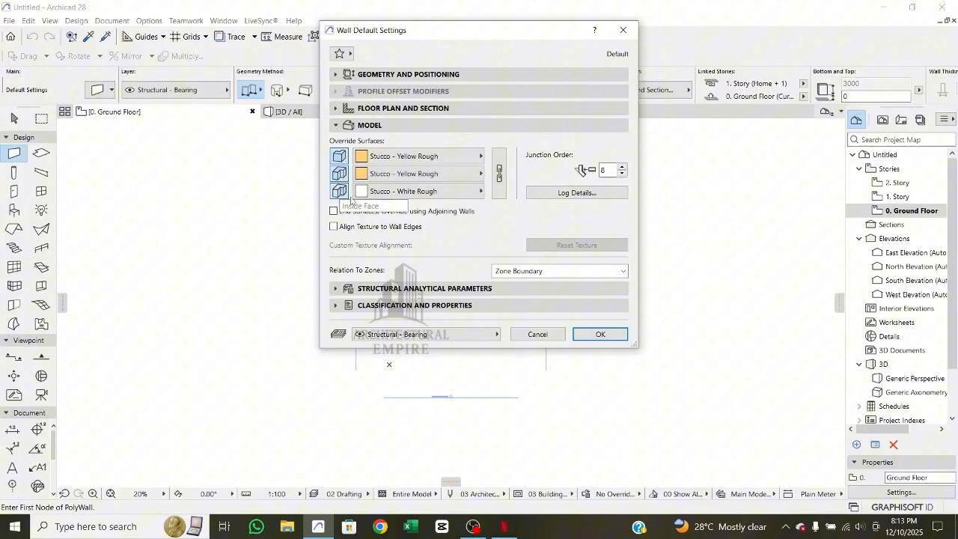
- Browse the surfaces in both folder and list form and set the wall's outside face surface to Paint - Light Gray
{"action": "left_click", "coordinate": [417, 158]}
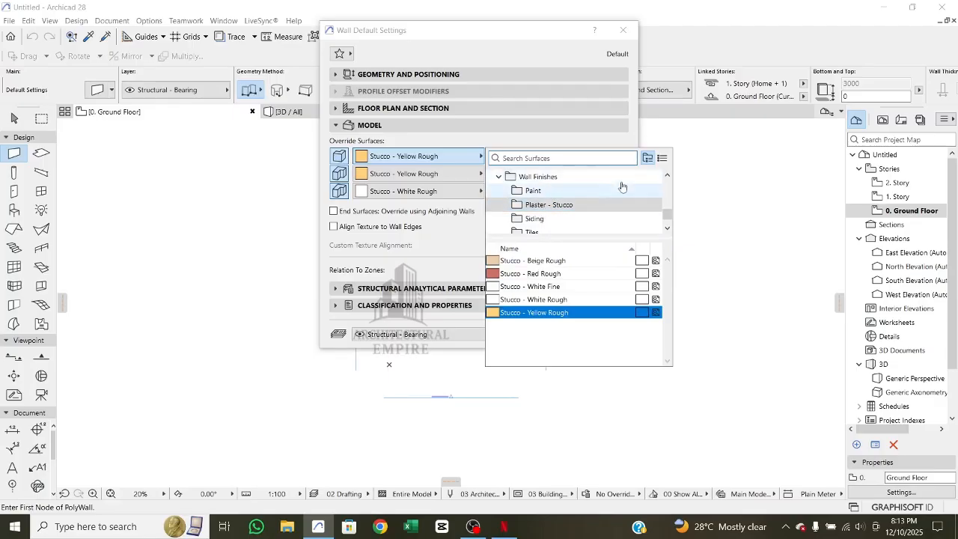
{"action": "left_click", "coordinate": [661, 158]}
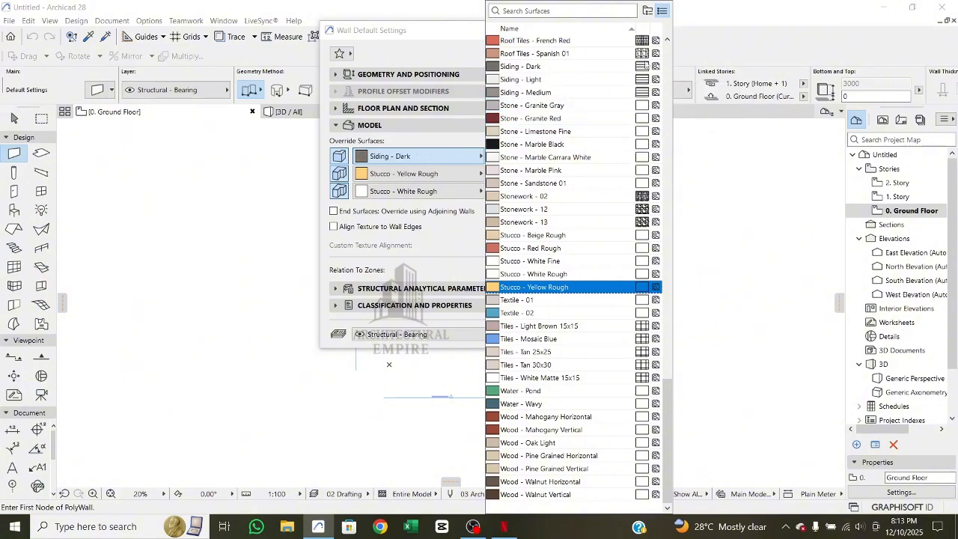
{"action": "left_click", "coordinate": [648, 12]}
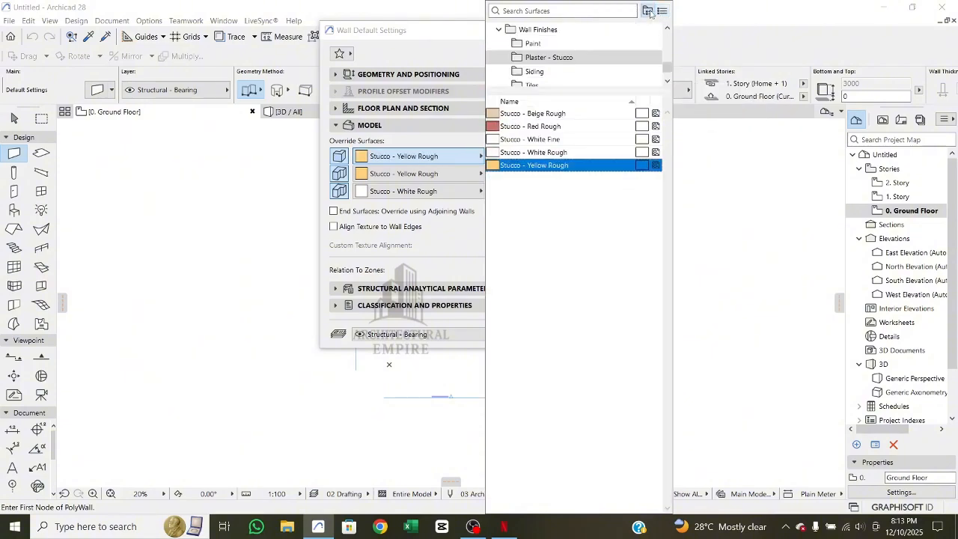
{"action": "left_click", "coordinate": [661, 11]}
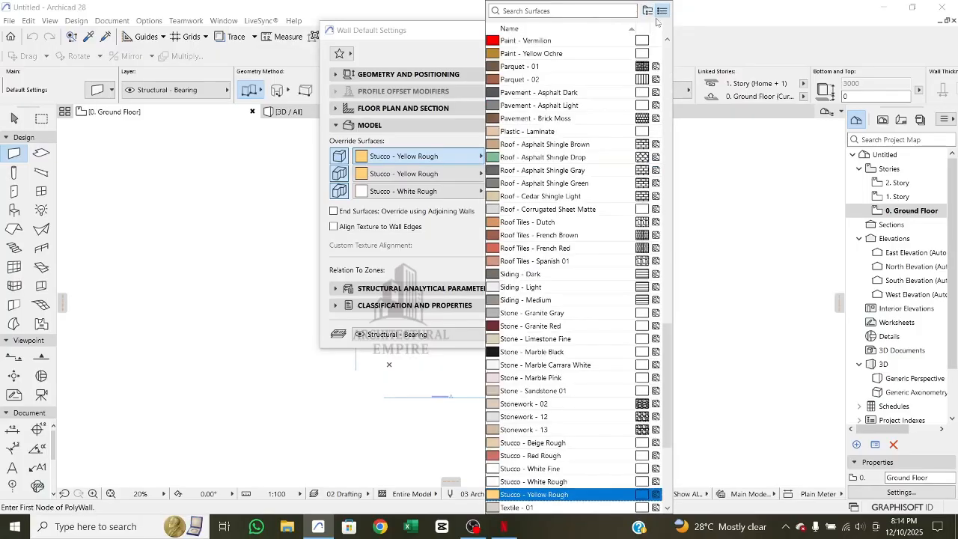
{"action": "scroll", "coordinate": [550, 225], "scroll_direction": "up", "scroll_amount": 6}
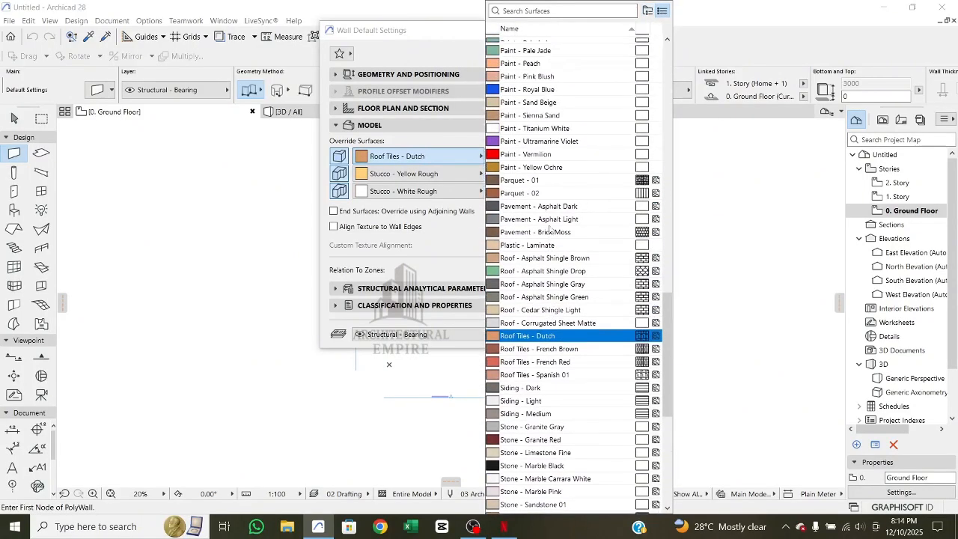
{"action": "scroll", "coordinate": [550, 227], "scroll_direction": "up", "scroll_amount": 2}
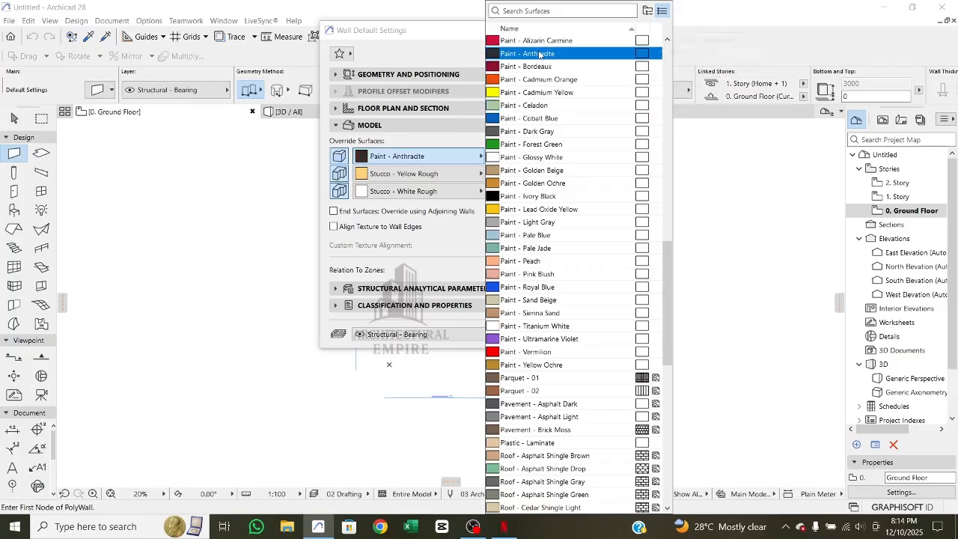
{"action": "scroll", "coordinate": [535, 69], "scroll_direction": "up", "scroll_amount": 2}
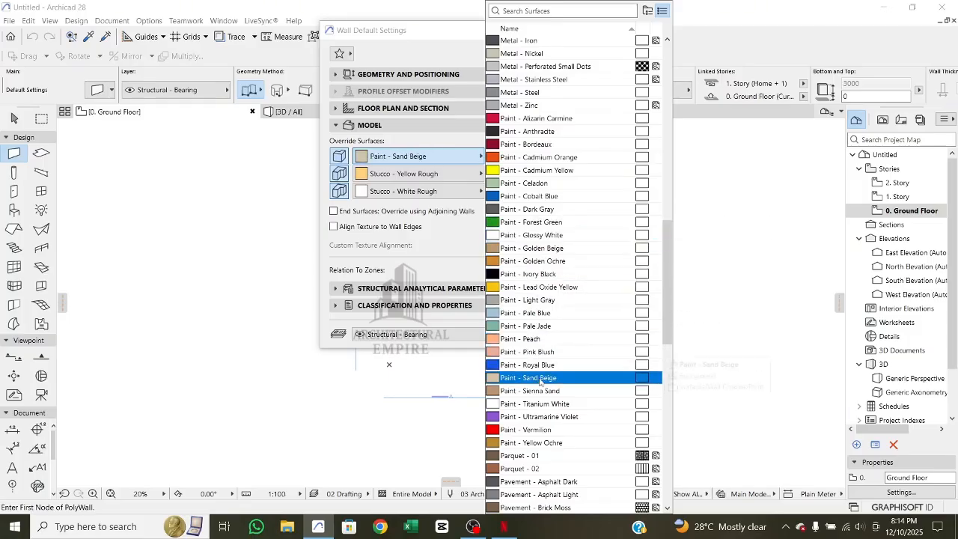
{"action": "left_click", "coordinate": [545, 300]}
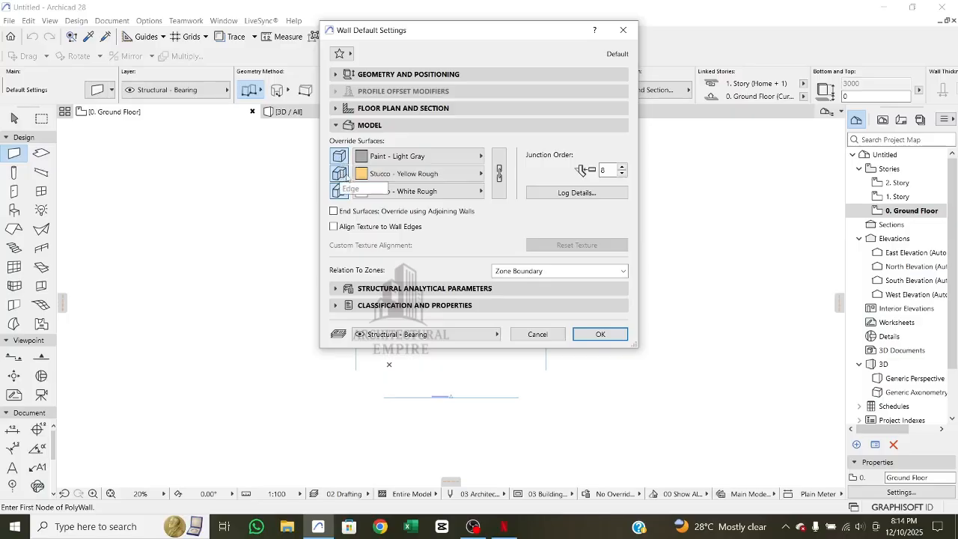
- Set the wall's edge surface override to Paint - Glossy White
{"action": "left_click", "coordinate": [419, 174]}
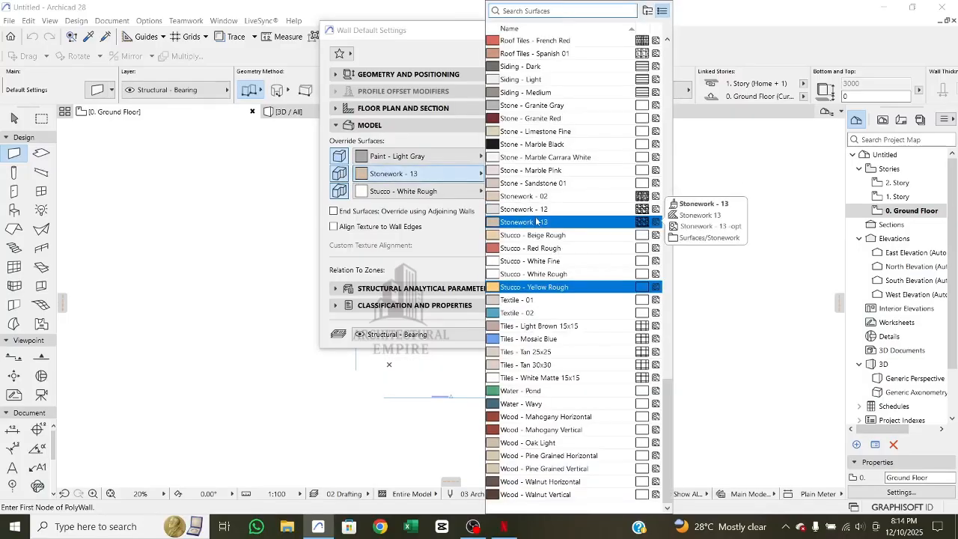
{"action": "scroll", "coordinate": [529, 157], "scroll_direction": "up", "scroll_amount": 2}
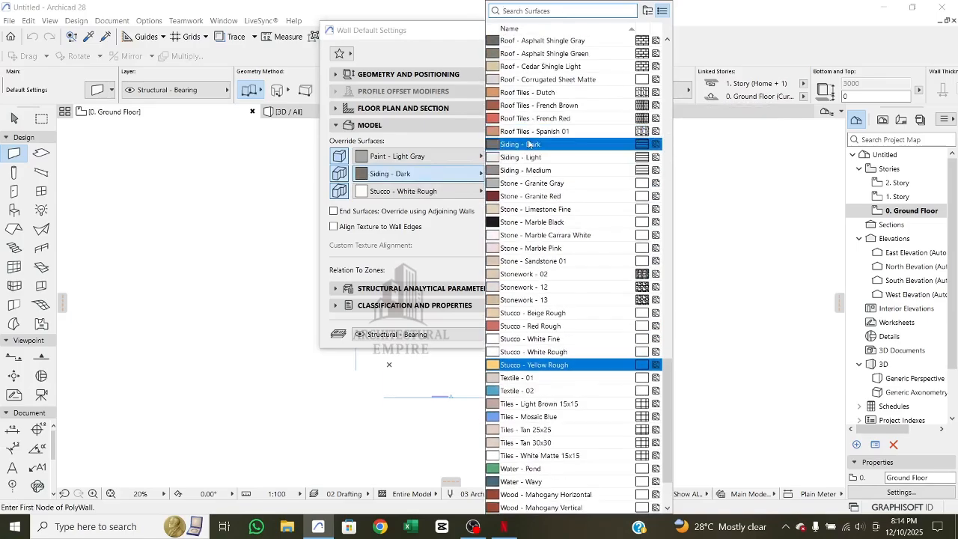
{"action": "scroll", "coordinate": [531, 172], "scroll_direction": "up", "scroll_amount": 8}
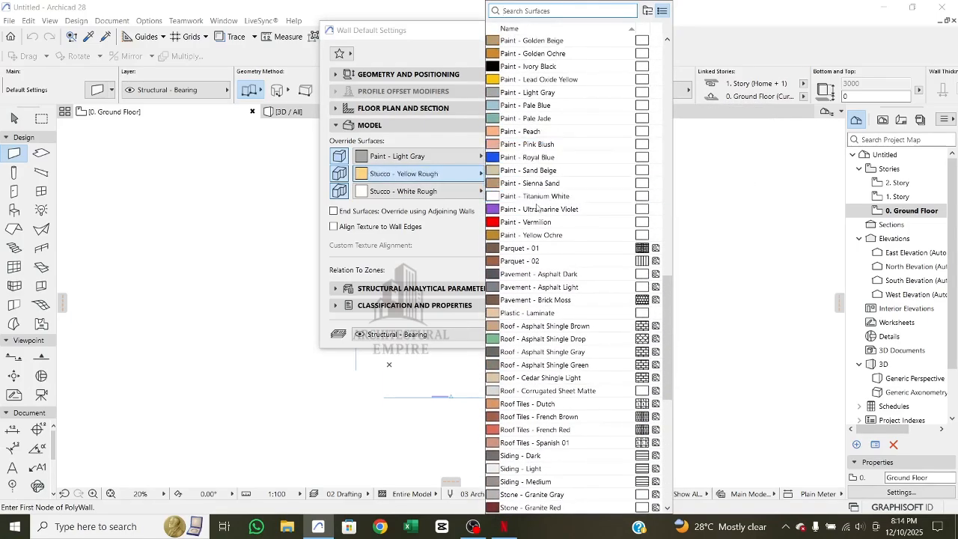
{"action": "scroll", "coordinate": [537, 132], "scroll_direction": "up", "scroll_amount": 1}
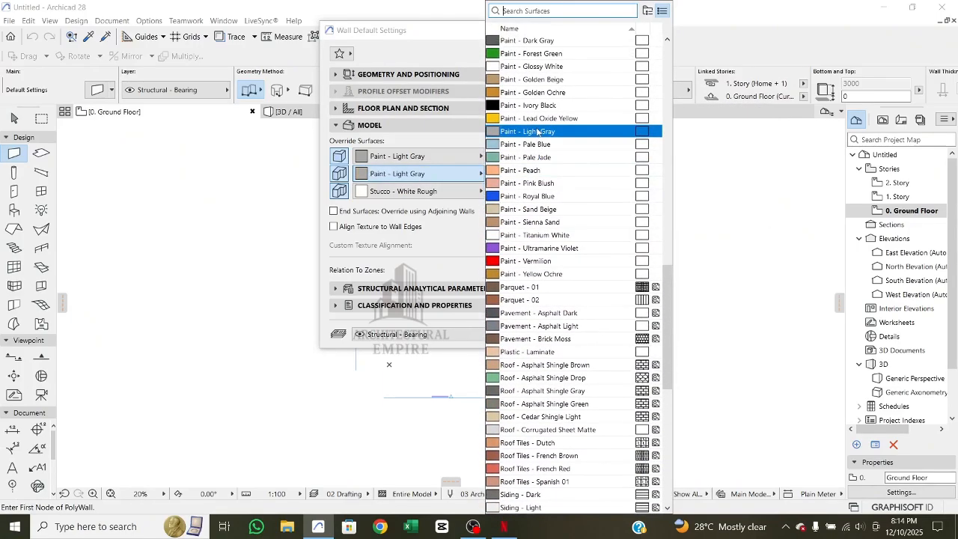
{"action": "left_click", "coordinate": [539, 66]}
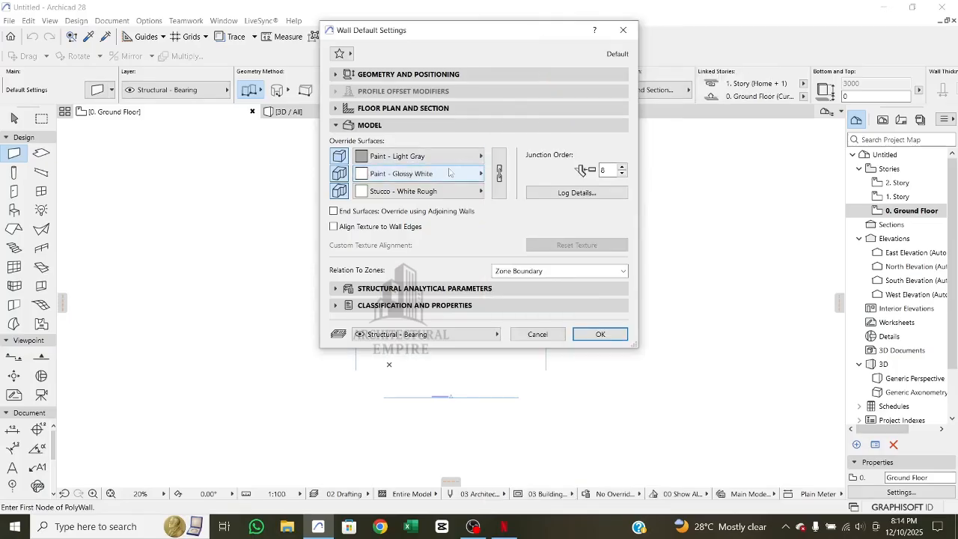
- Set the wall's inside face surface to Paint - Glossy White and accept the wall default settings
{"action": "left_click", "coordinate": [410, 194]}
{"action": "scroll", "coordinate": [539, 194], "scroll_direction": "up", "scroll_amount": 8}
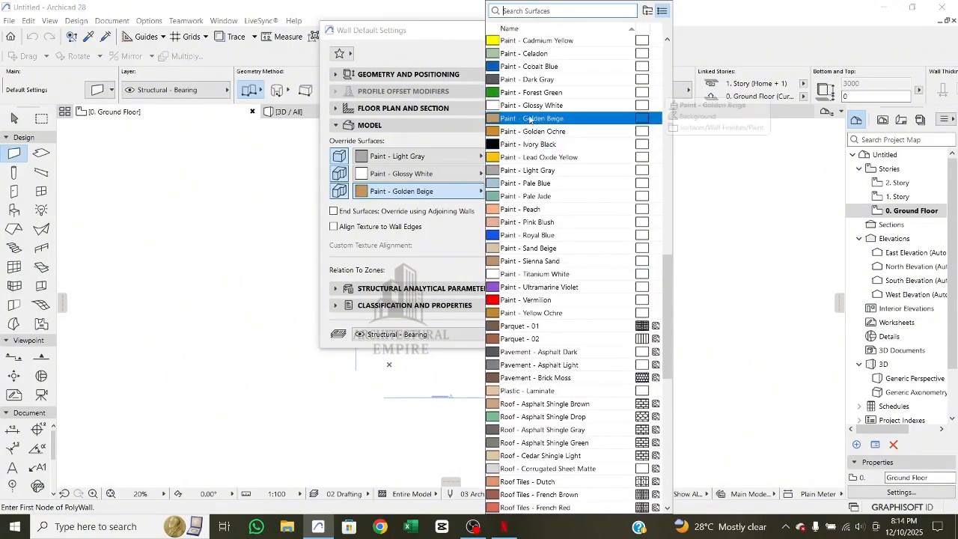
{"action": "left_click", "coordinate": [539, 105]}
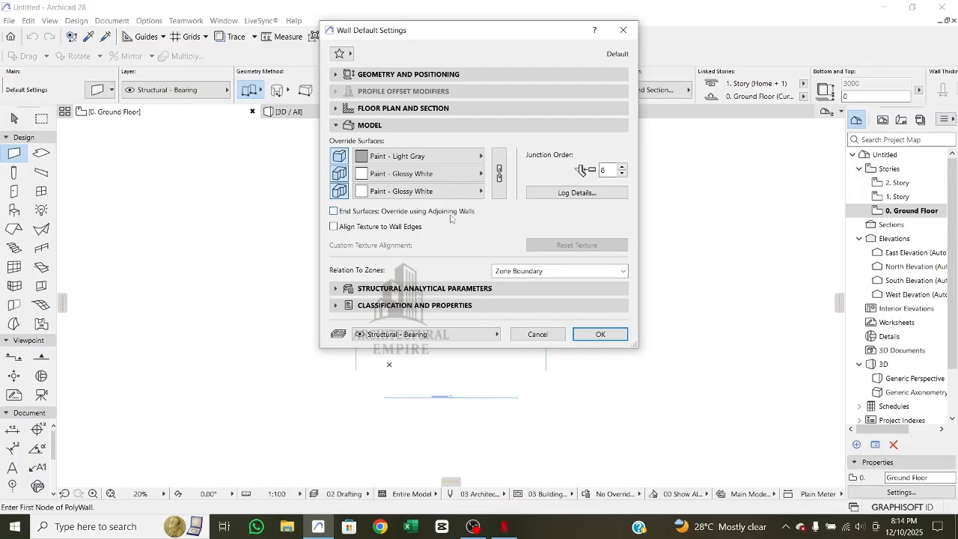
{"action": "left_click", "coordinate": [370, 125]}
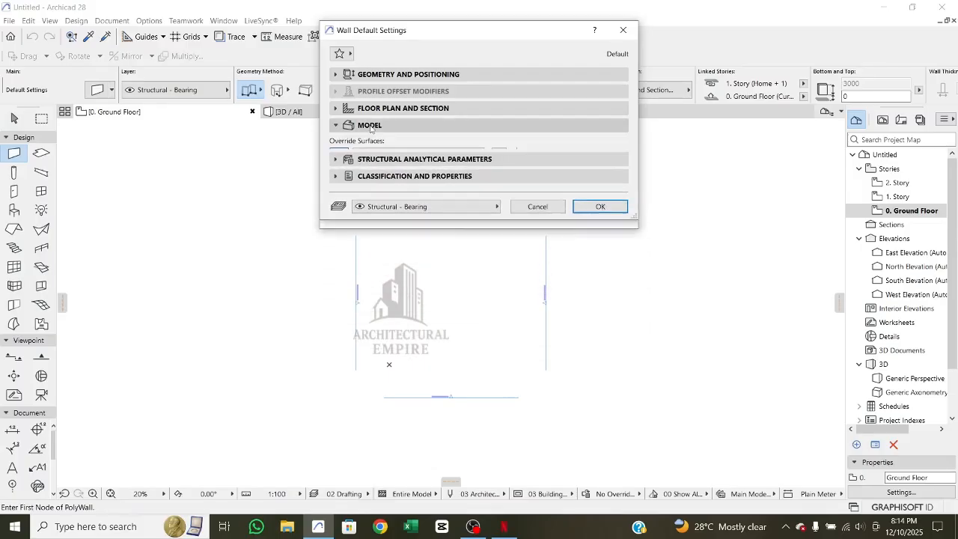
{"action": "left_click", "coordinate": [382, 75]}
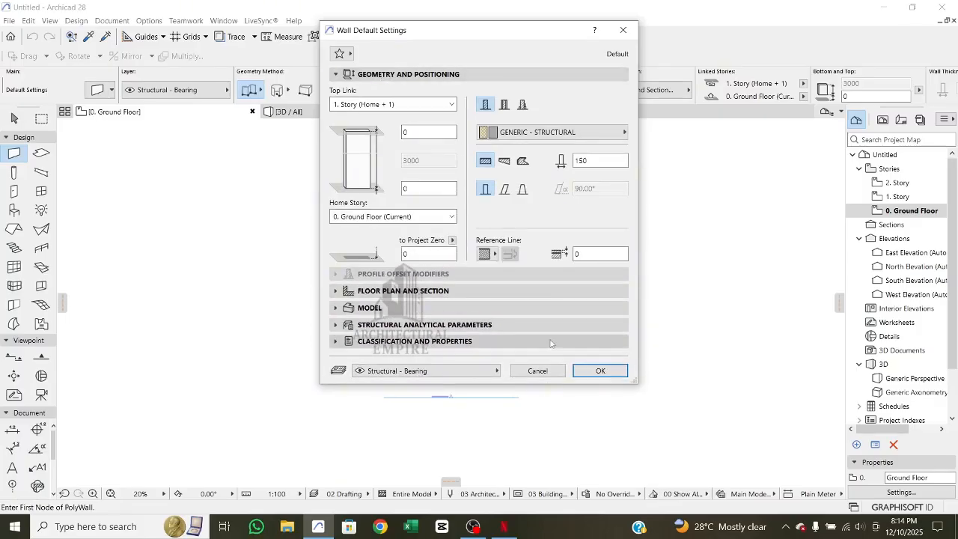
{"action": "left_click", "coordinate": [596, 370]}
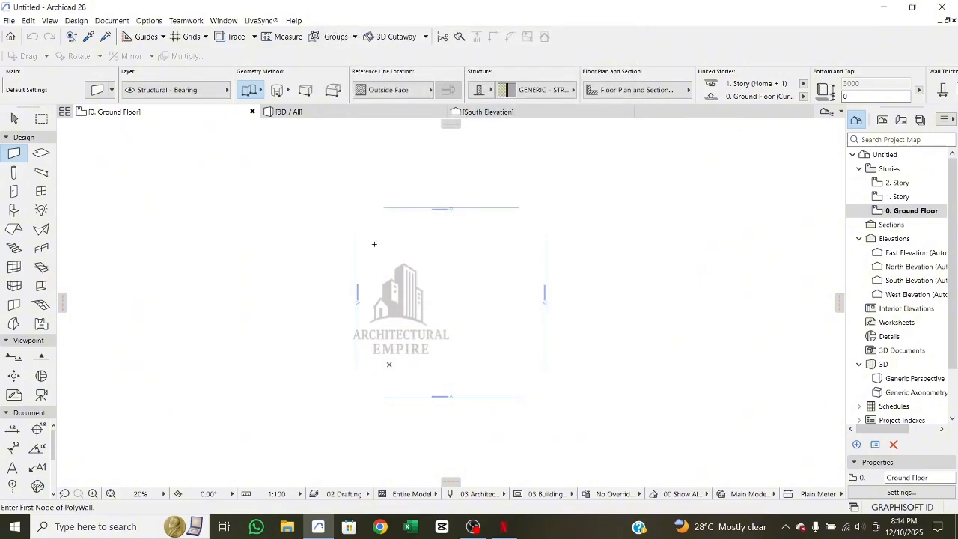
- Draw a single horizontal wall near the middle of the ground floor plan and leave the Wall tool
{"action": "left_click", "coordinate": [295, 296]}
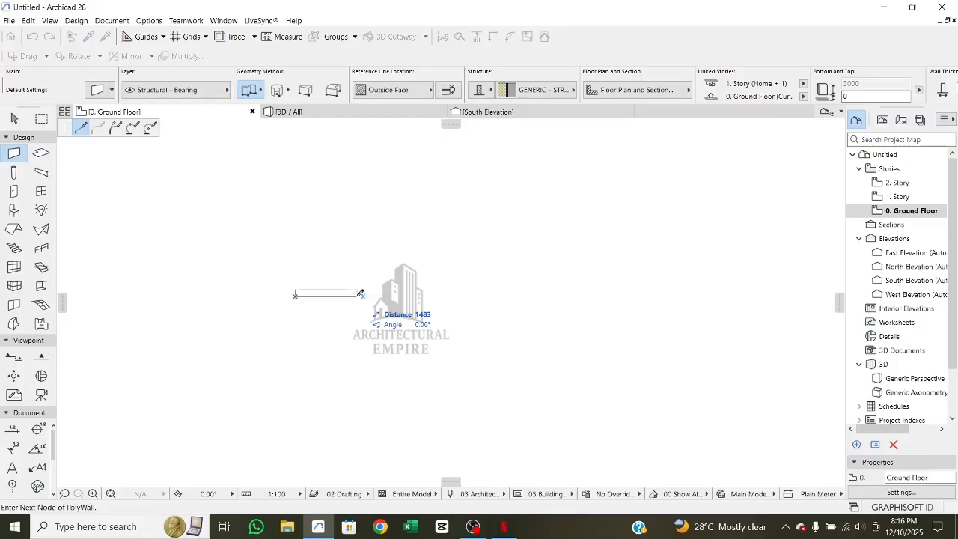
{"action": "key", "text": "Escape"}
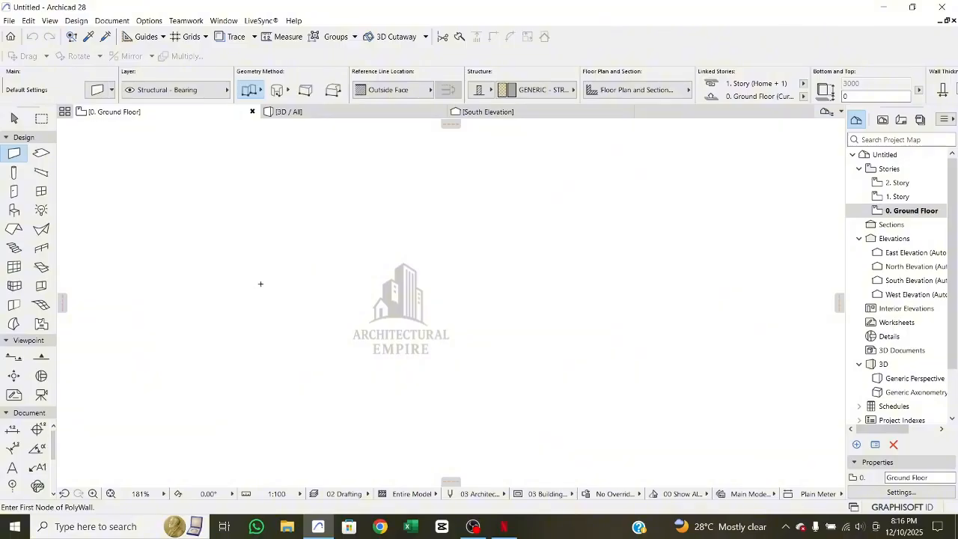
{"action": "left_click", "coordinate": [247, 292]}
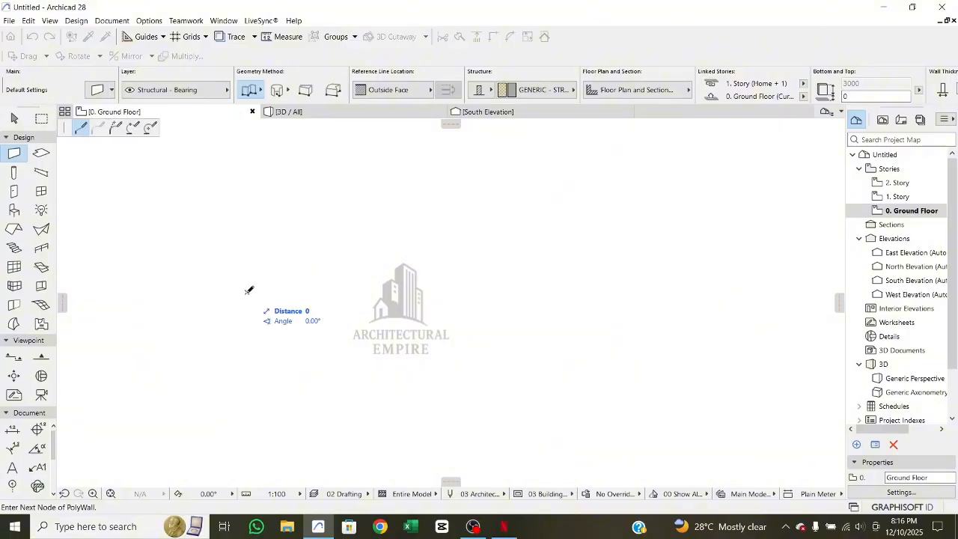
{"action": "left_click", "coordinate": [433, 288]}
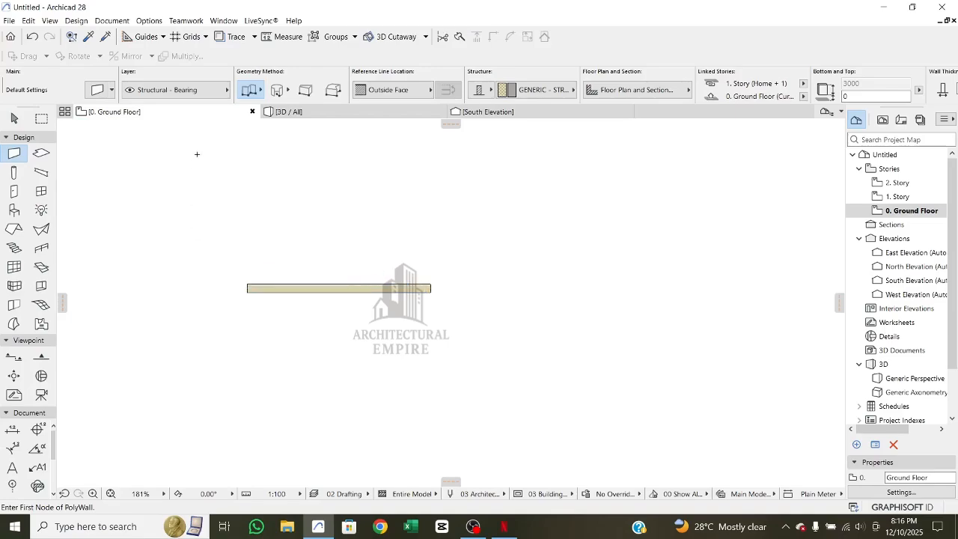
{"action": "key", "text": "Escape"}
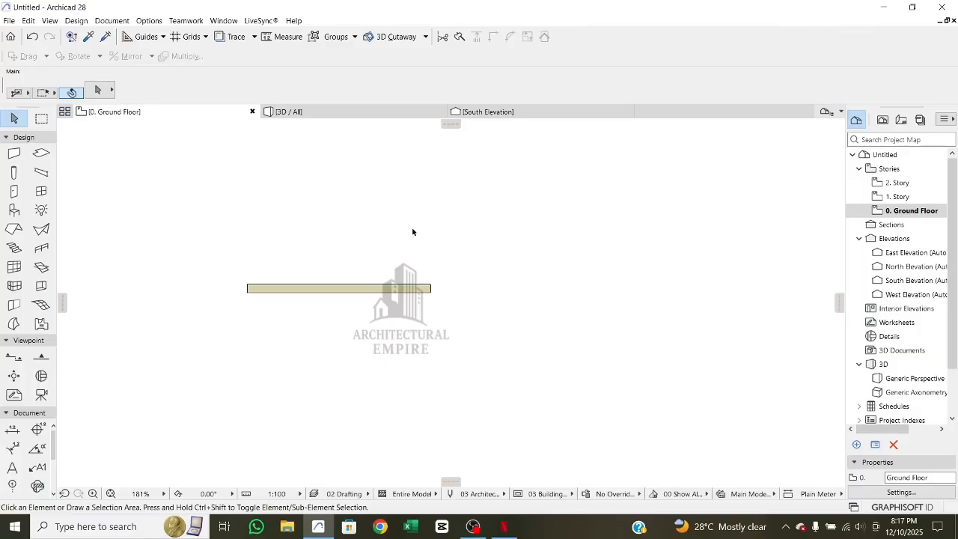
- Draw a second horizontal wall about 3770 mm long above the first one and leave the Wall tool
{"action": "left_click", "coordinate": [14, 153]}
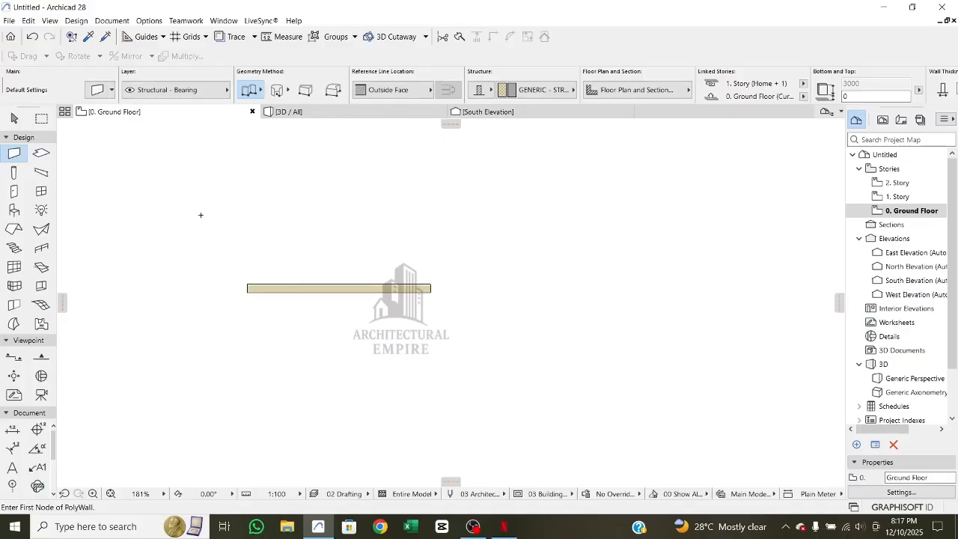
{"action": "left_click", "coordinate": [200, 215]}
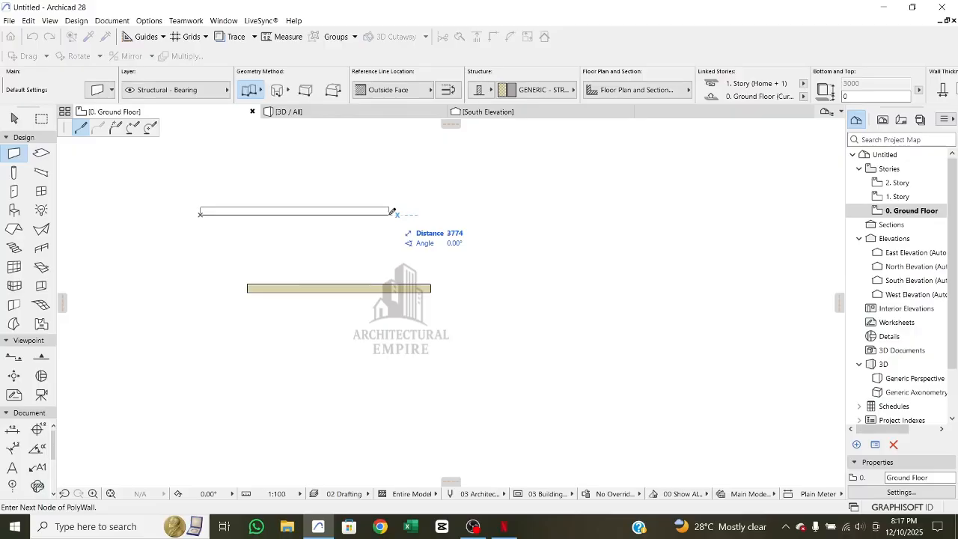
{"action": "left_click", "coordinate": [390, 213]}
{"action": "left_click", "coordinate": [390, 213]}
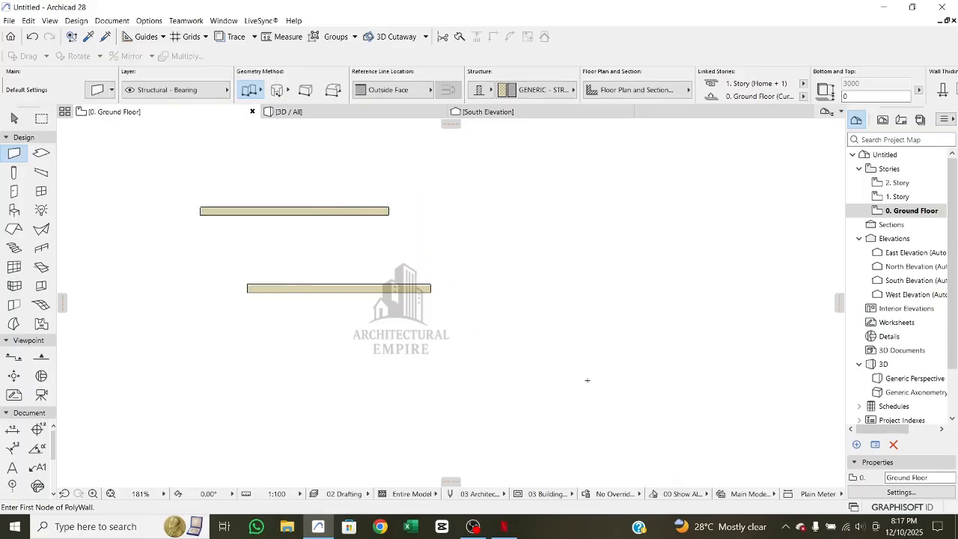
{"action": "key", "text": "Escape"}
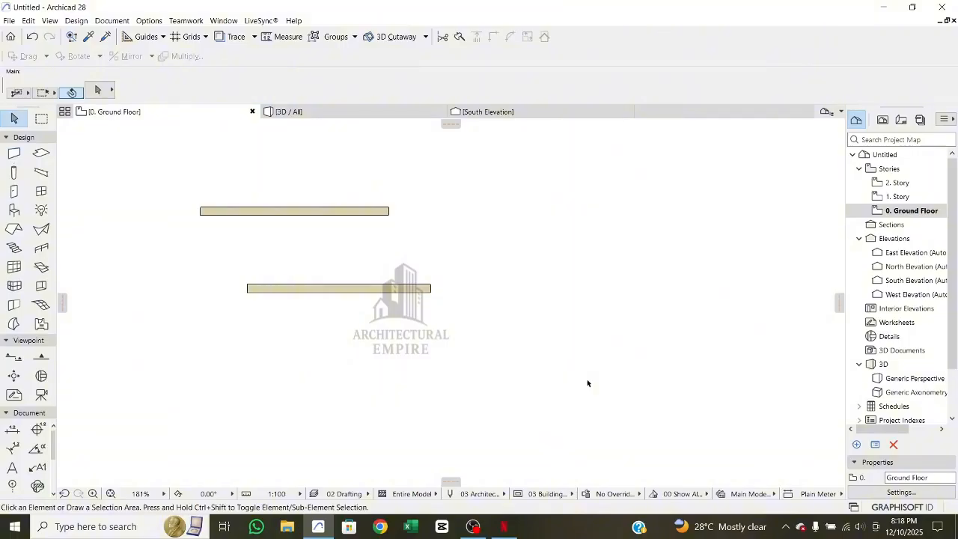
- Try selection areas in the empty part of the plan, and select and delete the lower wall
{"action": "left_click_drag", "start_coordinate": [474, 238], "coordinate": [616, 371]}
{"action": "left_click_drag", "start_coordinate": [633, 241], "coordinate": [540, 339]}
{"action": "left_click", "coordinate": [374, 289]}
{"action": "left_click", "coordinate": [398, 278]}
{"action": "left_click", "coordinate": [379, 292]}
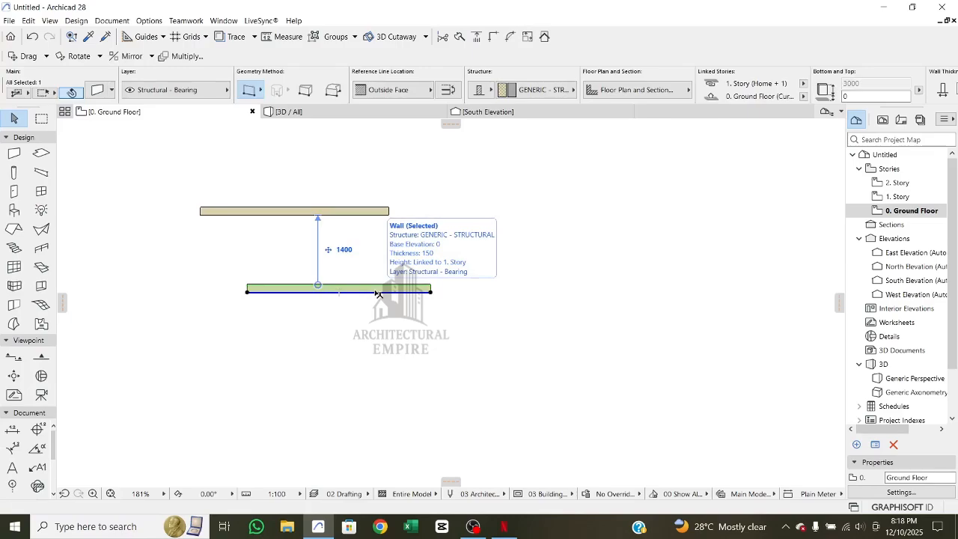
{"action": "key", "text": "Delete"}
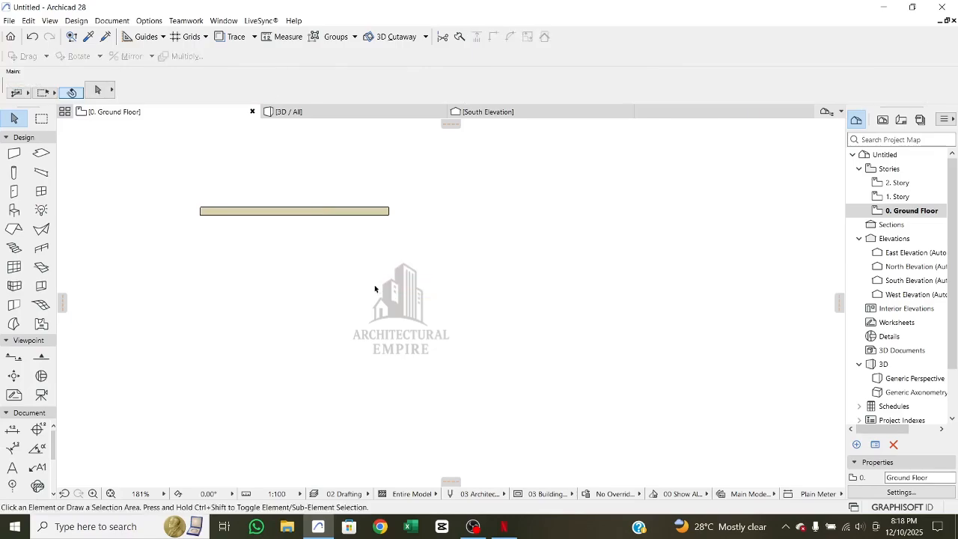
- Select the remaining horizontal wall and delete it from the ground floor plan
{"action": "left_click", "coordinate": [327, 214]}
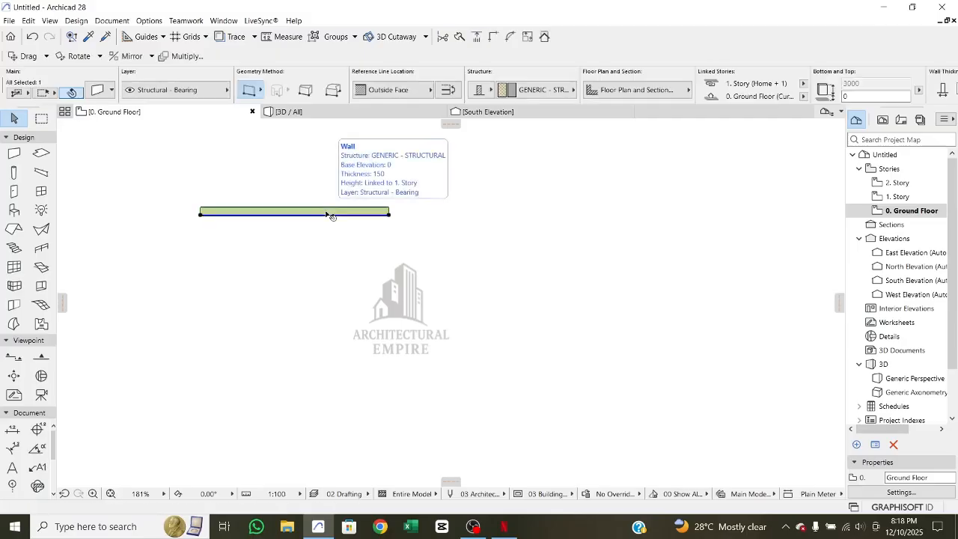
{"action": "right_click", "coordinate": [327, 215]}
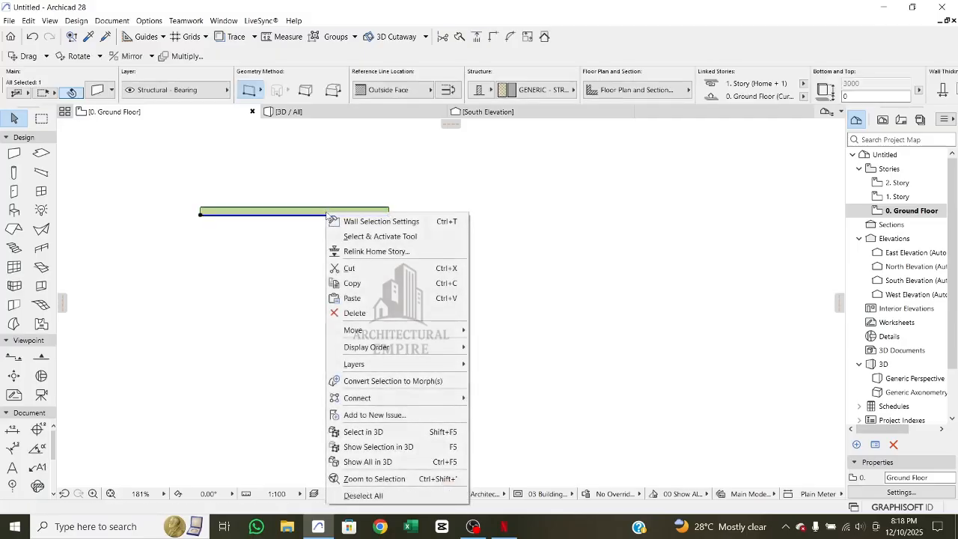
{"action": "left_click", "coordinate": [390, 314]}
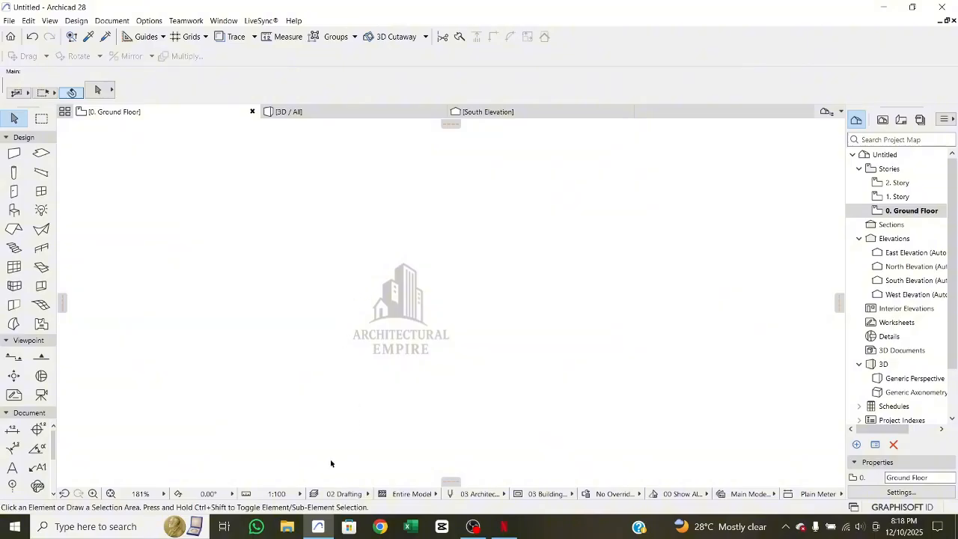
{"action": "right_click", "coordinate": [324, 248]}
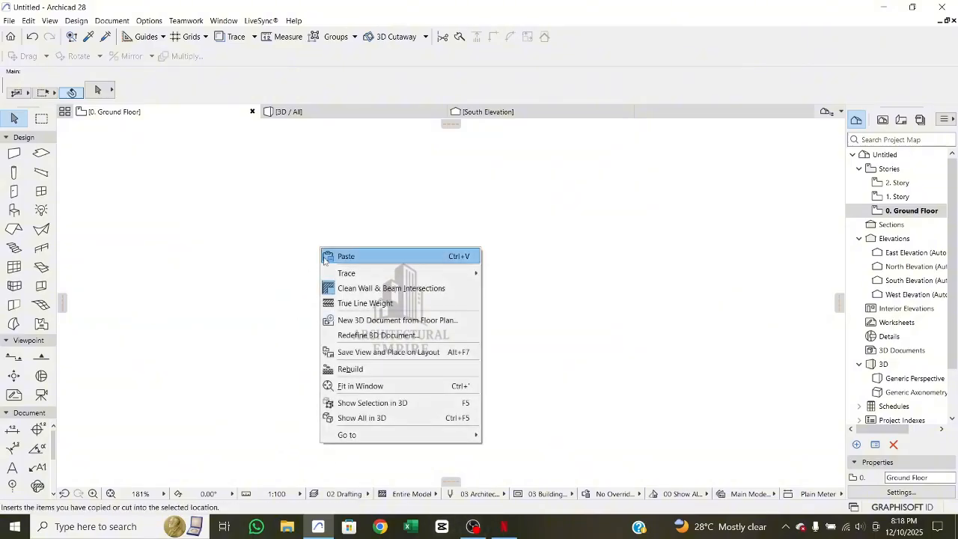
{"action": "left_click", "coordinate": [271, 310]}
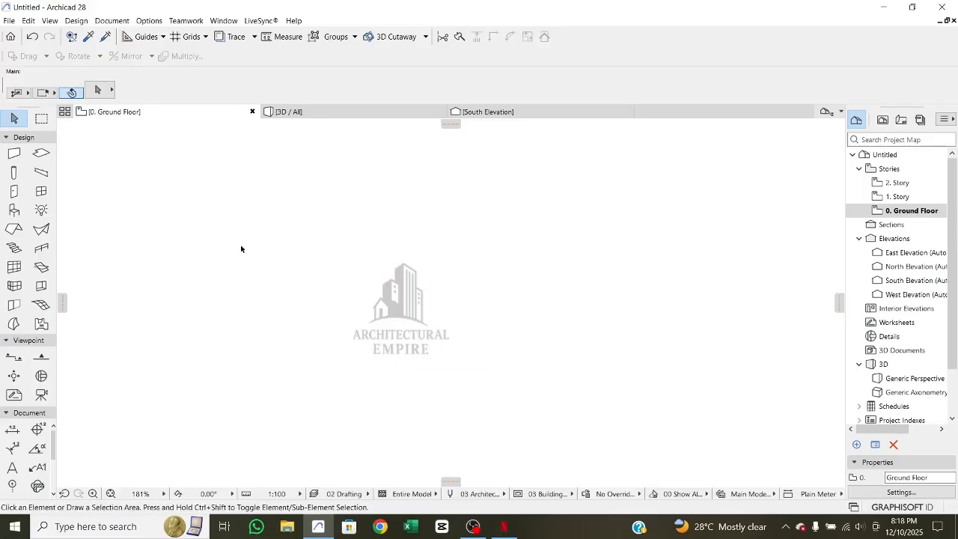
- Activate the Wall tool and set its straight geometry method to single walls
{"action": "left_click", "coordinate": [15, 154]}
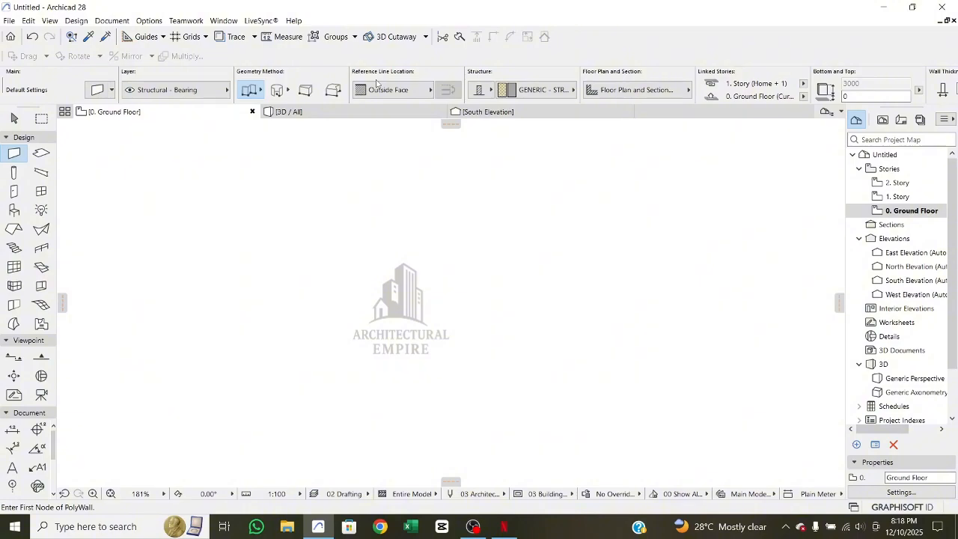
{"action": "left_click", "coordinate": [259, 91]}
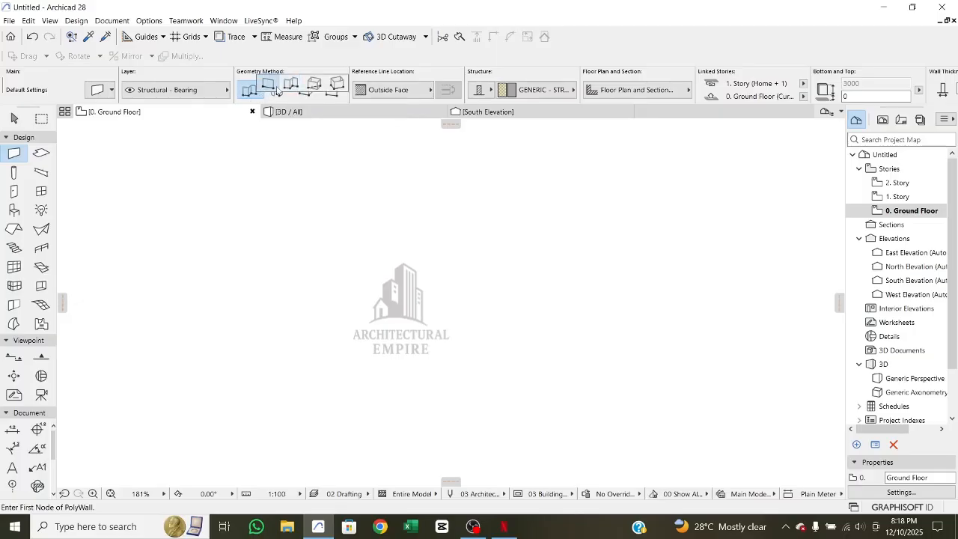
{"action": "left_click", "coordinate": [266, 84]}
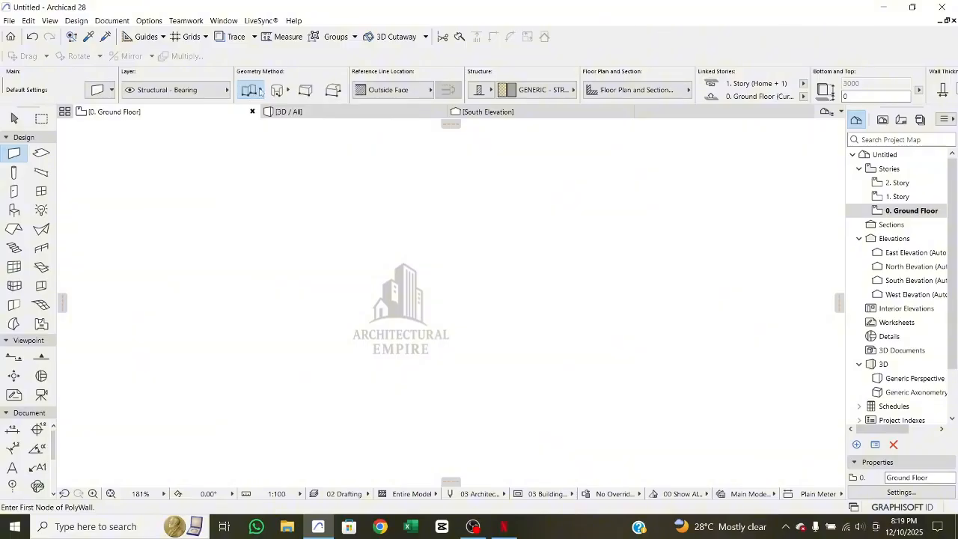
{"action": "left_click", "coordinate": [260, 90]}
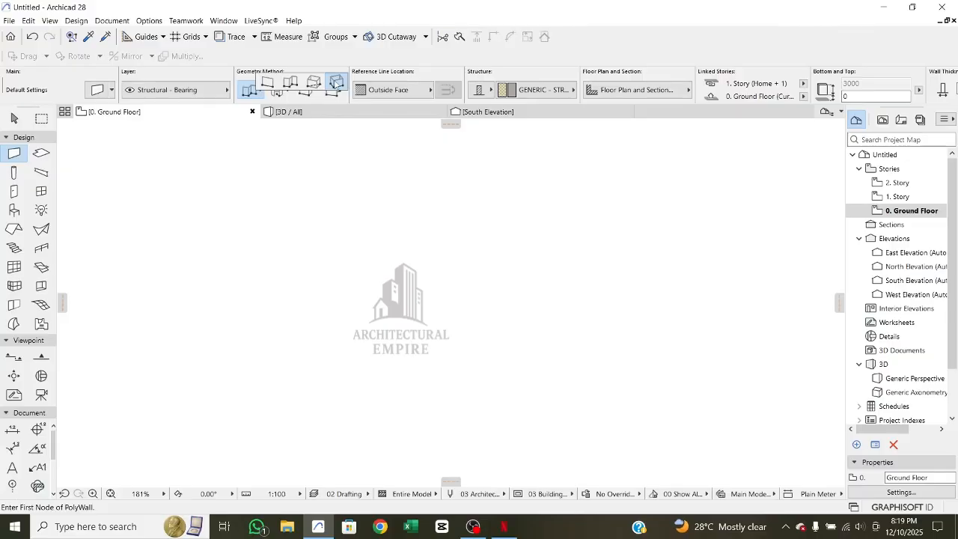
{"action": "left_click", "coordinate": [268, 83]}
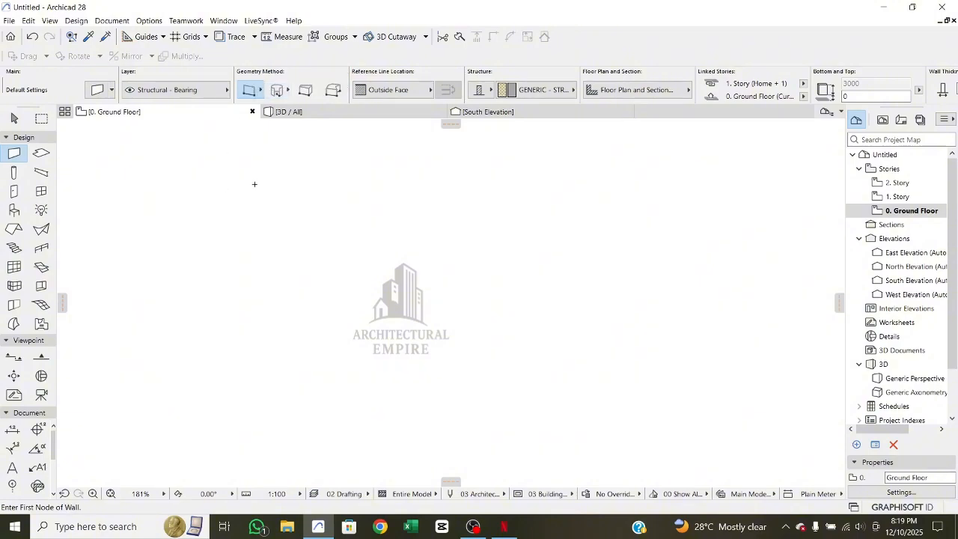
{"action": "scroll", "coordinate": [268, 271], "scroll_direction": "up", "scroll_amount": 3}
{"action": "left_click", "coordinate": [255, 276]}
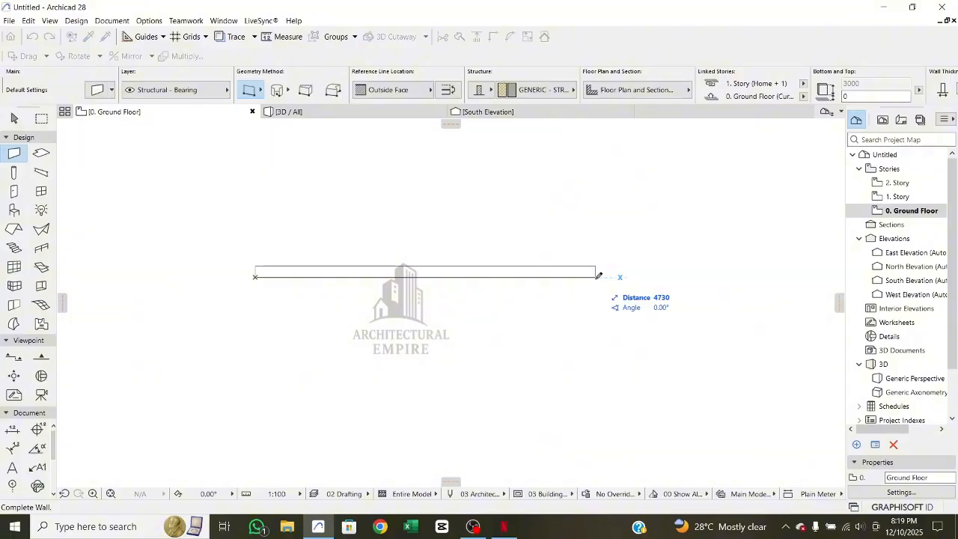
{"action": "key", "text": "Escape"}
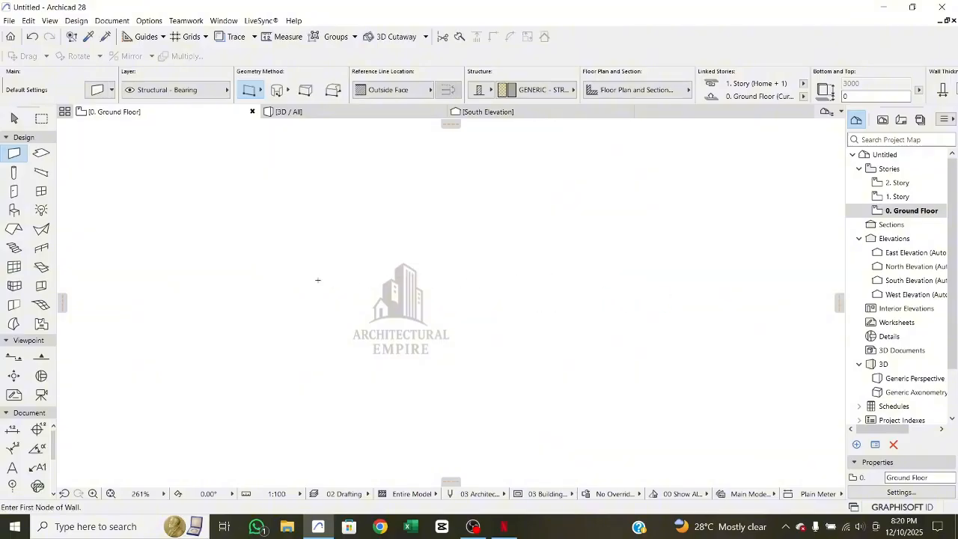
- Draw a horizontal single wall 5000 mm long across the plan and another about 5840 mm long below it
{"action": "left_click", "coordinate": [261, 274]}
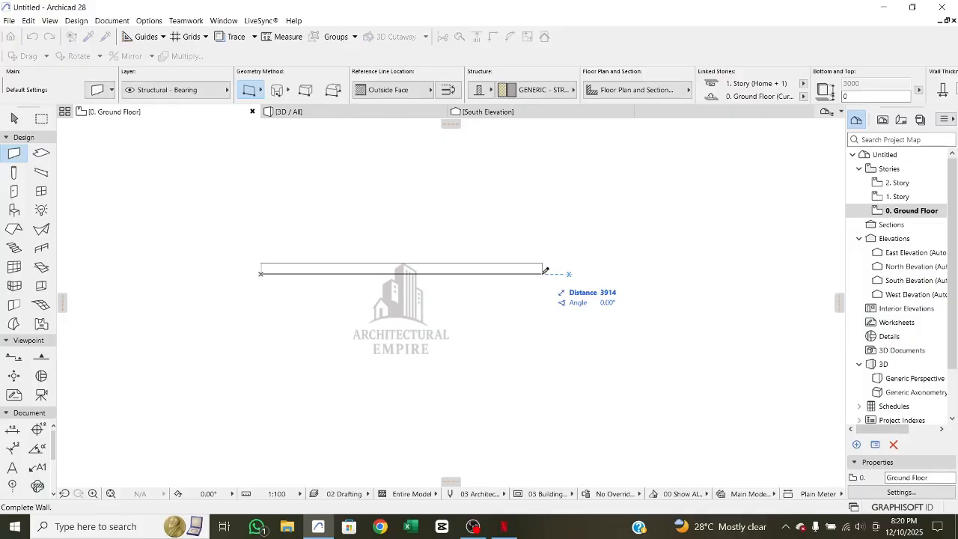
{"action": "type", "text": "5000"}
{"action": "key", "text": "Return"}
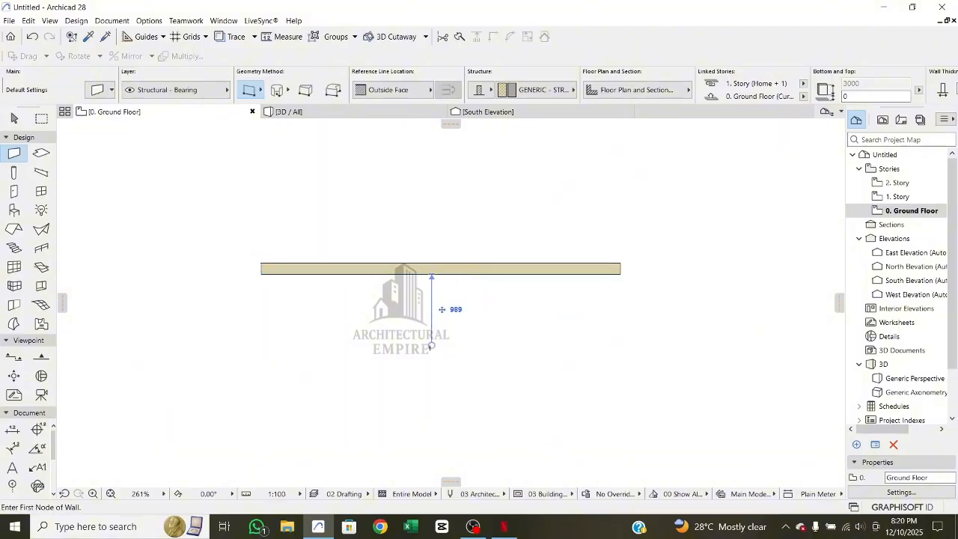
{"action": "left_click", "coordinate": [262, 339]}
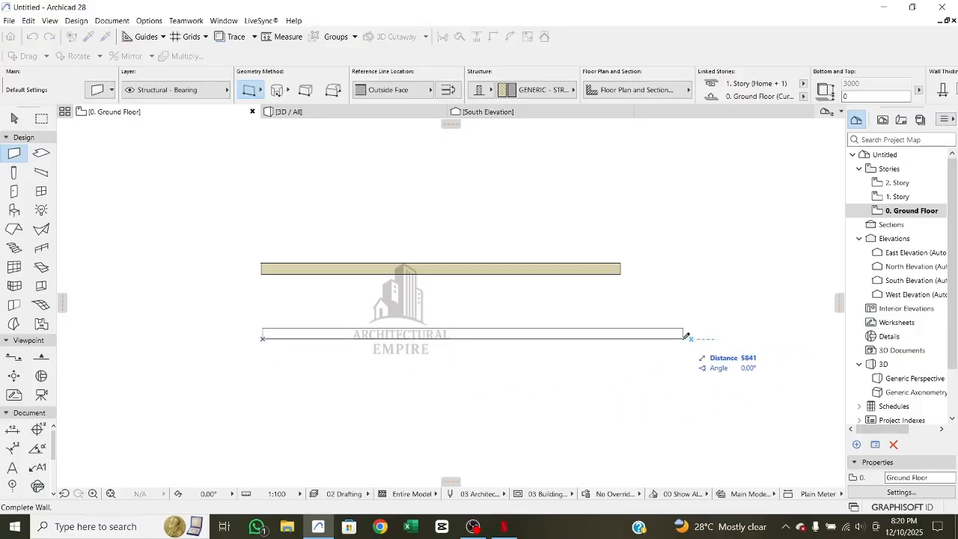
{"action": "left_click", "coordinate": [686, 336]}
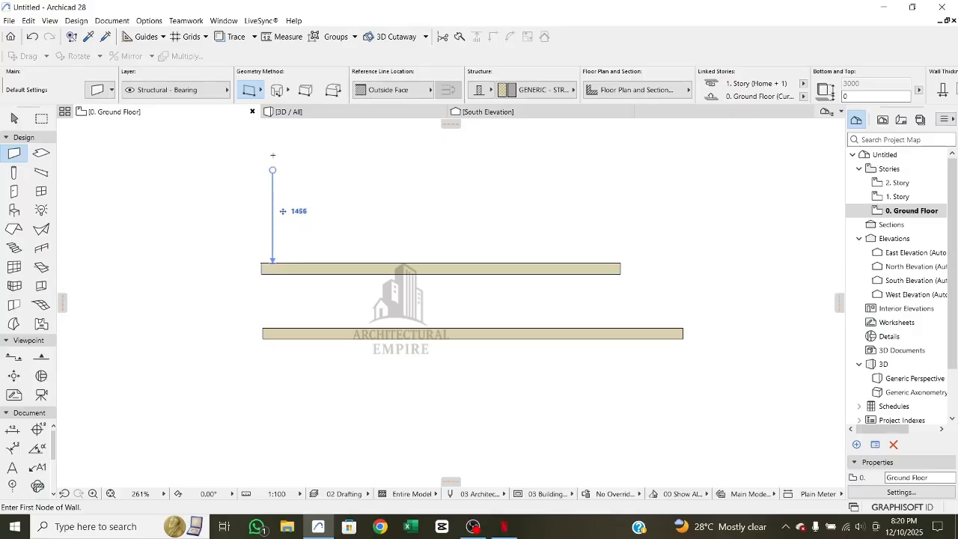
- With the chained wall method, start a chain below both walls: about 5070 mm rightward, about 1240 mm down, rightward again, and back up
{"action": "left_click", "coordinate": [261, 91]}
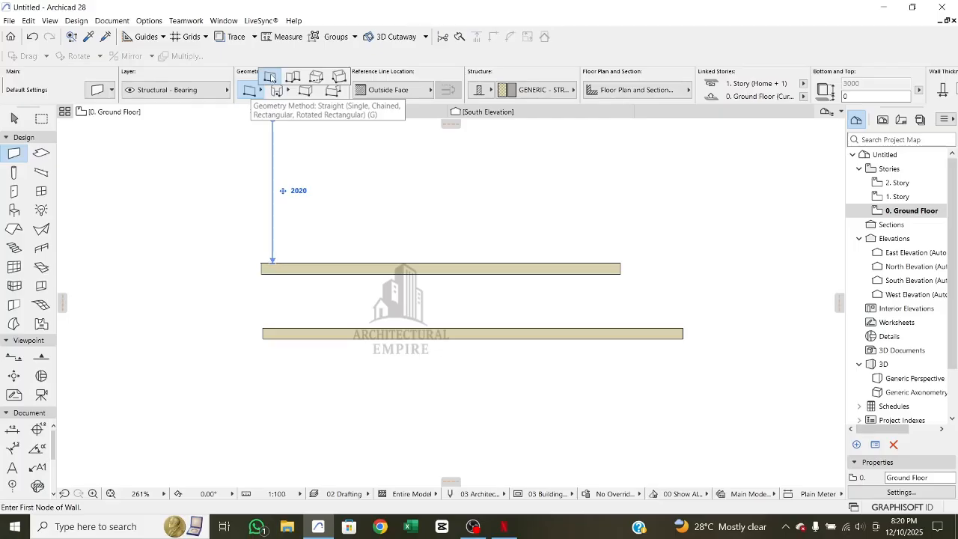
{"action": "left_click", "coordinate": [296, 79]}
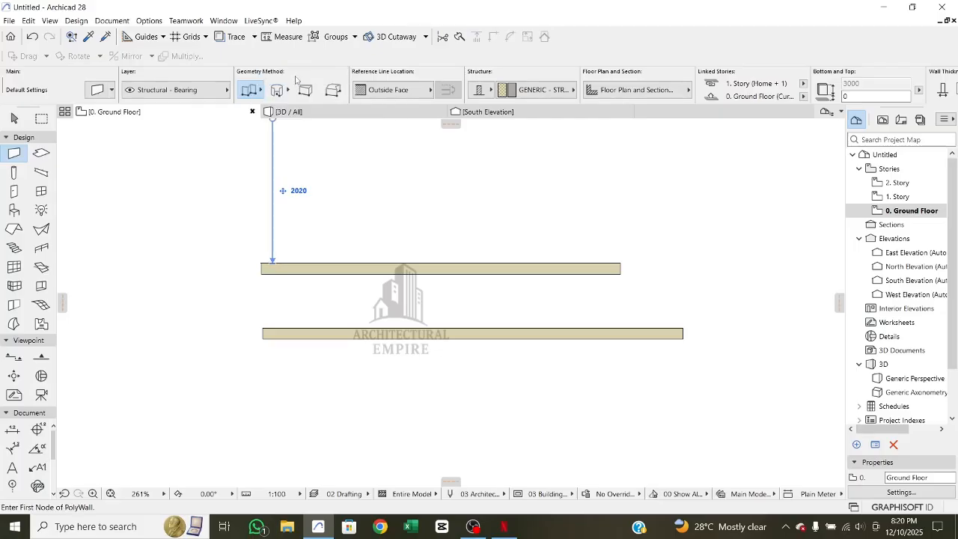
{"action": "scroll", "coordinate": [409, 367], "scroll_direction": "down", "scroll_amount": 3}
{"action": "middle_click_drag", "start_coordinate": [408, 355], "coordinate": [354, 243]}
{"action": "scroll", "coordinate": [262, 274], "scroll_direction": "up", "scroll_amount": 5}
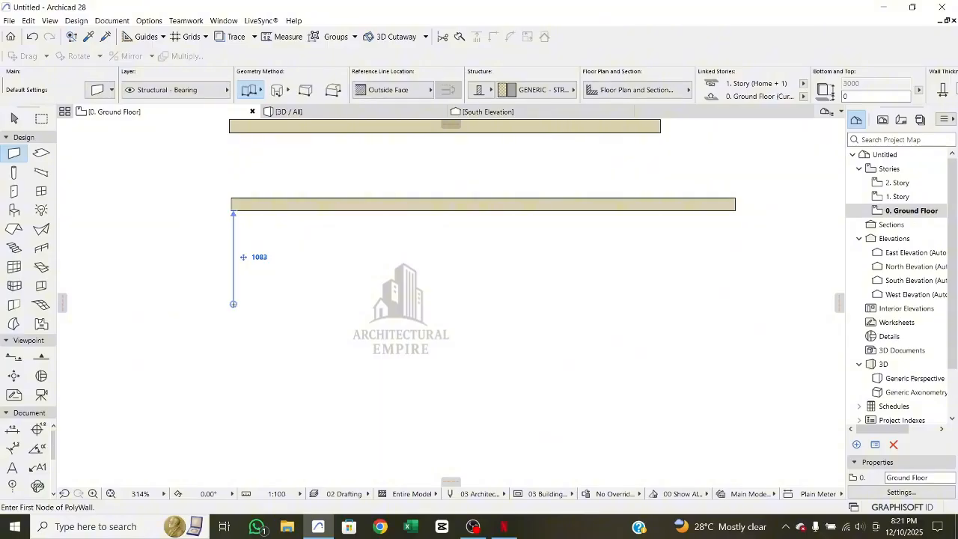
{"action": "left_click", "coordinate": [229, 321]}
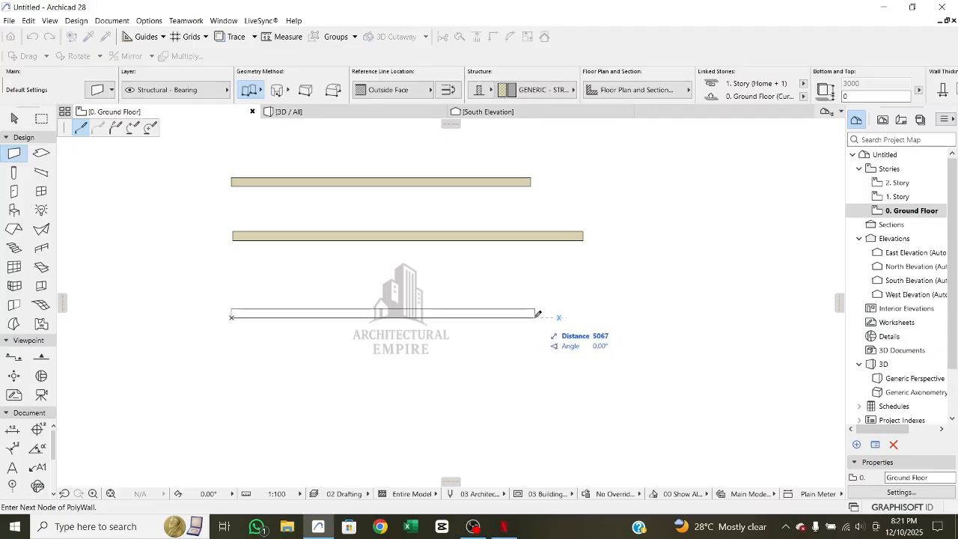
{"action": "left_click", "coordinate": [534, 315]}
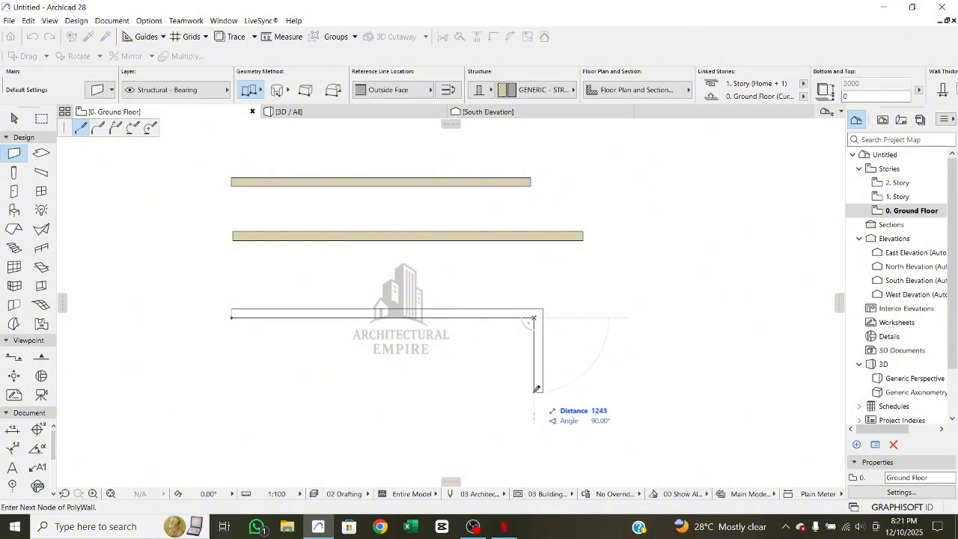
{"action": "left_click", "coordinate": [534, 389]}
{"action": "left_click", "coordinate": [674, 390]}
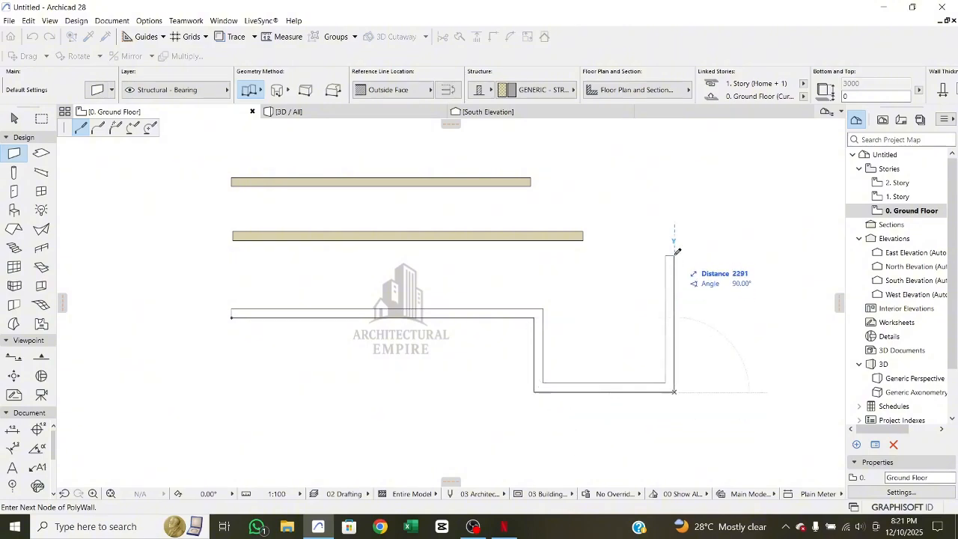
{"action": "left_click", "coordinate": [673, 250]}
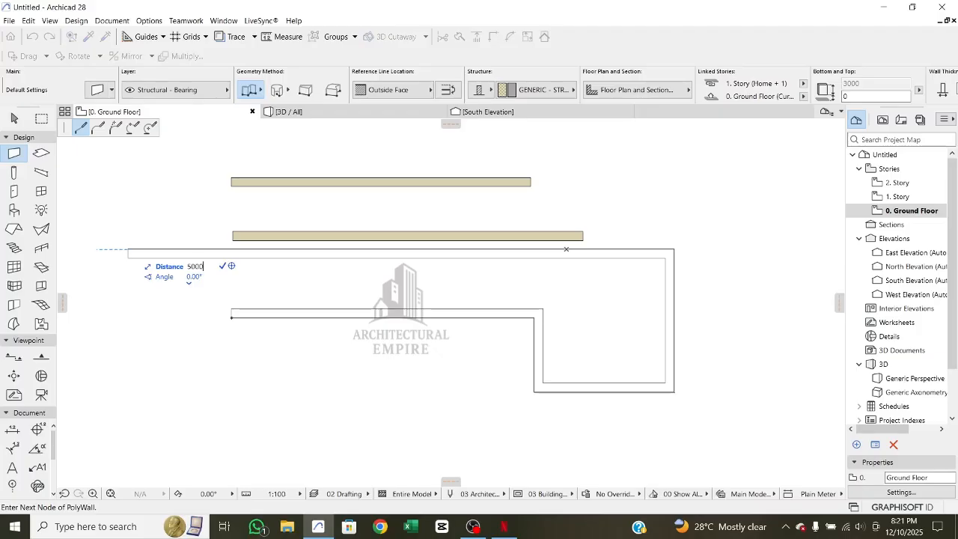
- Extend the wall chain leftward by 5000 mm, down across its first segment, and leftward with a short segment, and finish the chain
{"action": "key", "text": "Return"}
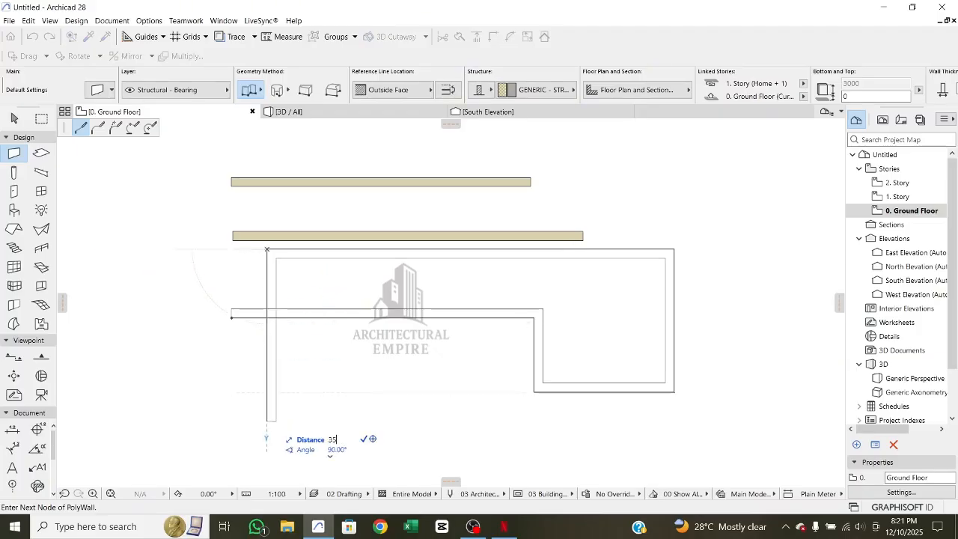
{"action": "key", "text": "Return"}
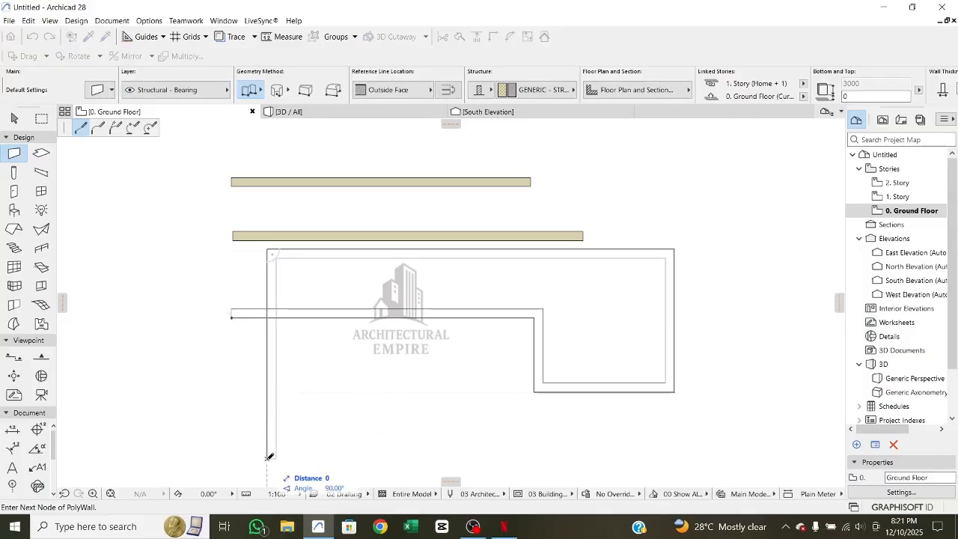
{"action": "left_click", "coordinate": [178, 458]}
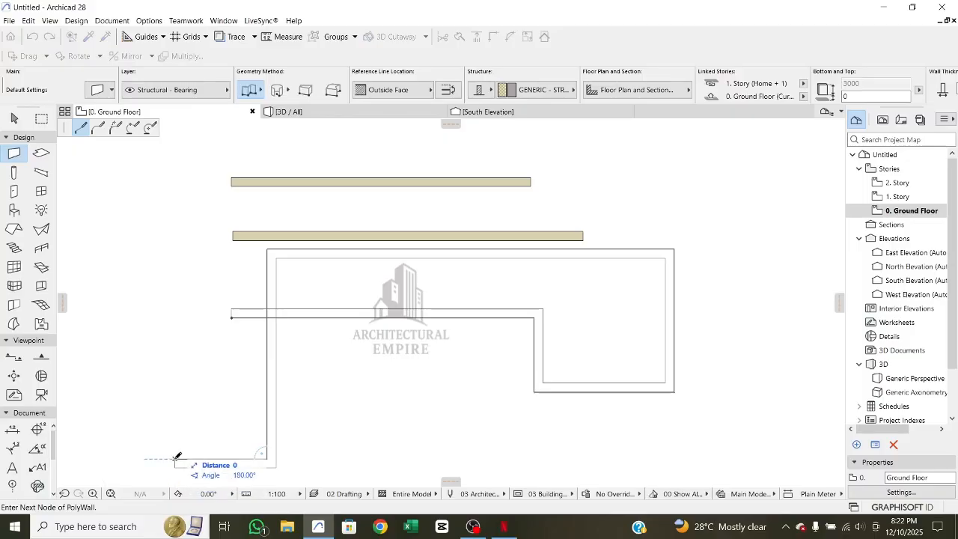
{"action": "double_click", "coordinate": [176, 457]}
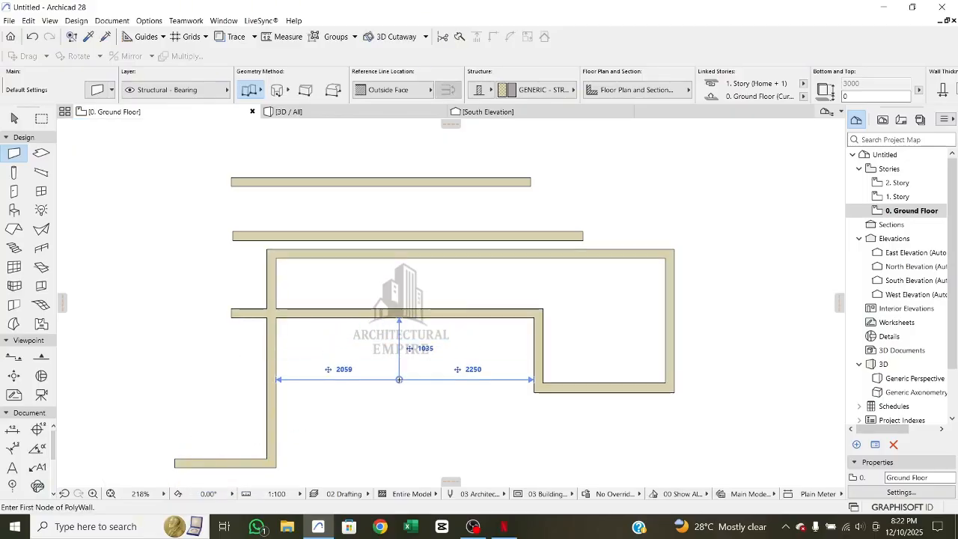
- Draw a closed four-sided chained wall outline below the existing walls, with its upper side about 4230 mm long
{"action": "scroll", "coordinate": [367, 318], "scroll_direction": "down", "scroll_amount": 2}
{"action": "middle_click_drag", "start_coordinate": [367, 318], "coordinate": [363, 285]}
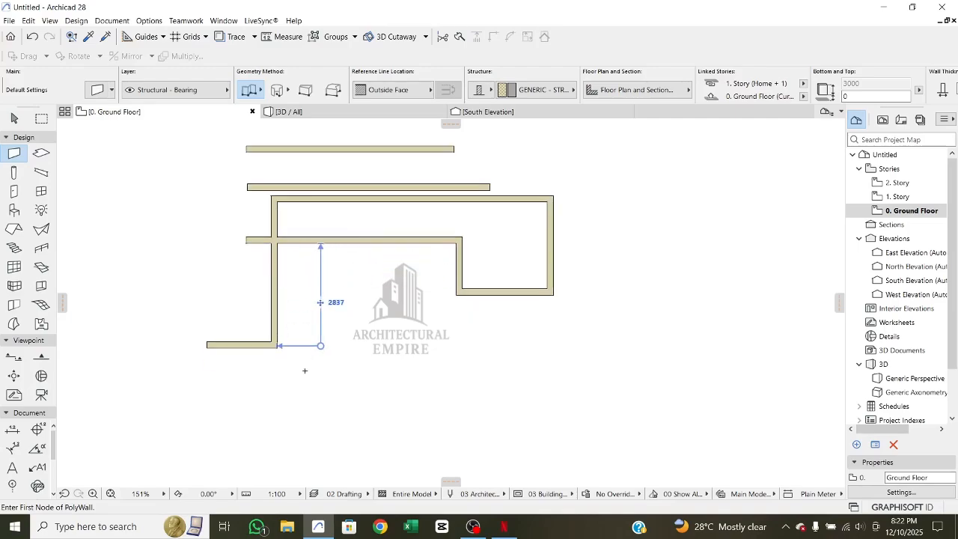
{"action": "left_click", "coordinate": [278, 420]}
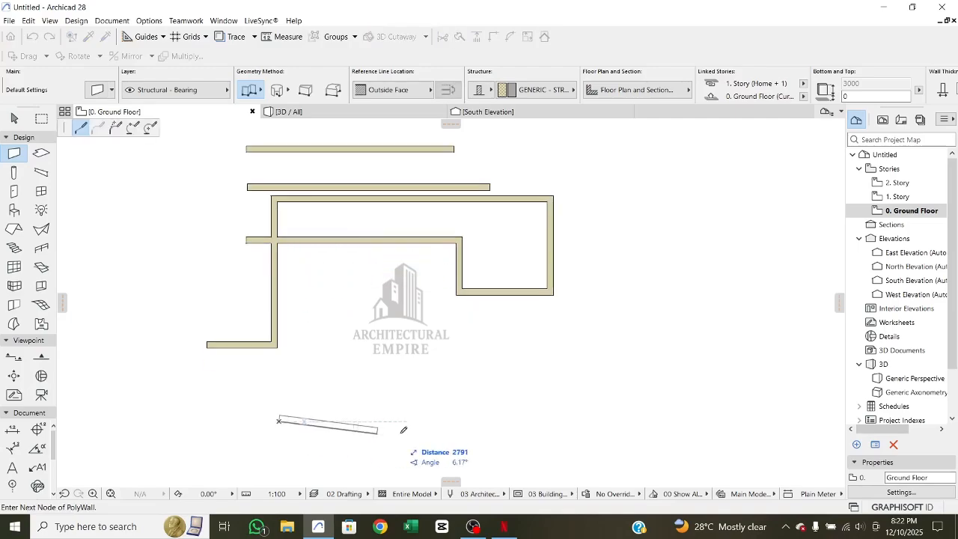
{"action": "left_click", "coordinate": [453, 420]}
{"action": "scroll", "coordinate": [452, 471], "scroll_direction": "down", "scroll_amount": 1}
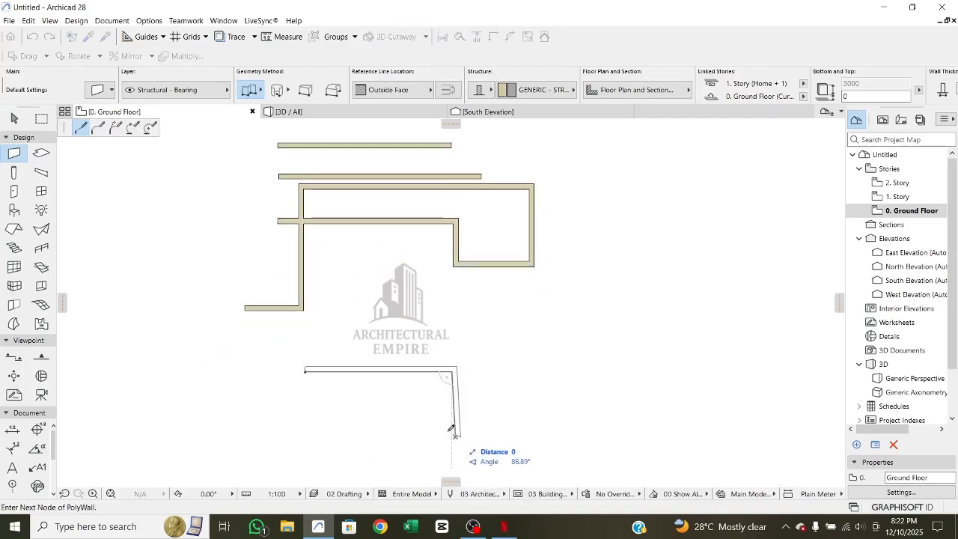
{"action": "left_click", "coordinate": [455, 436]}
{"action": "left_click", "coordinate": [308, 434]}
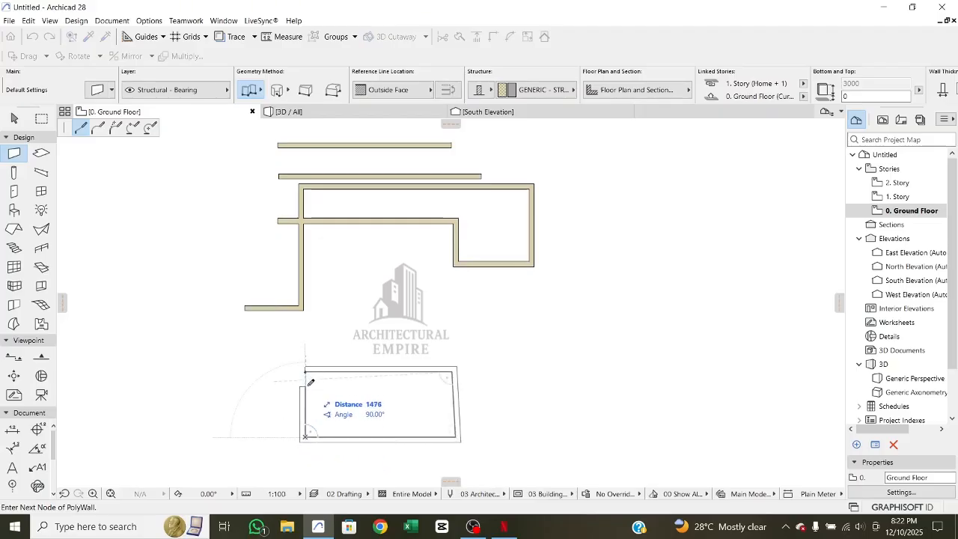
{"action": "left_click", "coordinate": [308, 368]}
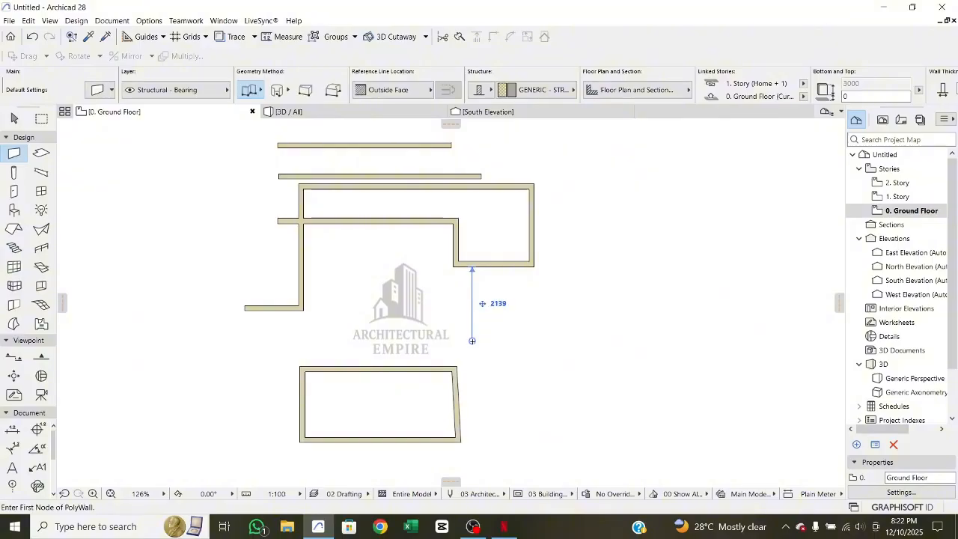
- Draw a closed rectangular wall chain about 3330 by 1050 mm just above the four-sided outline
{"action": "scroll", "coordinate": [386, 344], "scroll_direction": "up", "scroll_amount": 4}
{"action": "left_click", "coordinate": [315, 292]}
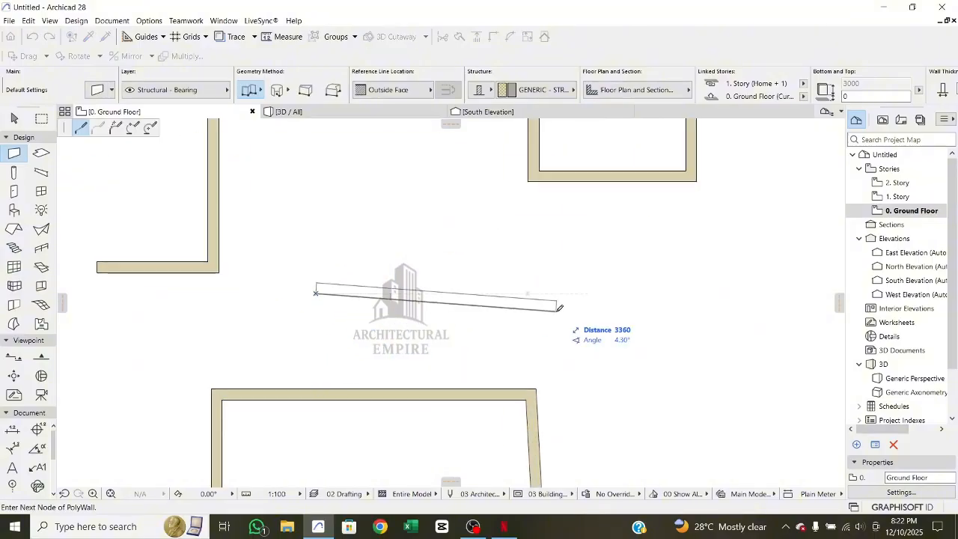
{"action": "left_click", "coordinate": [555, 292]}
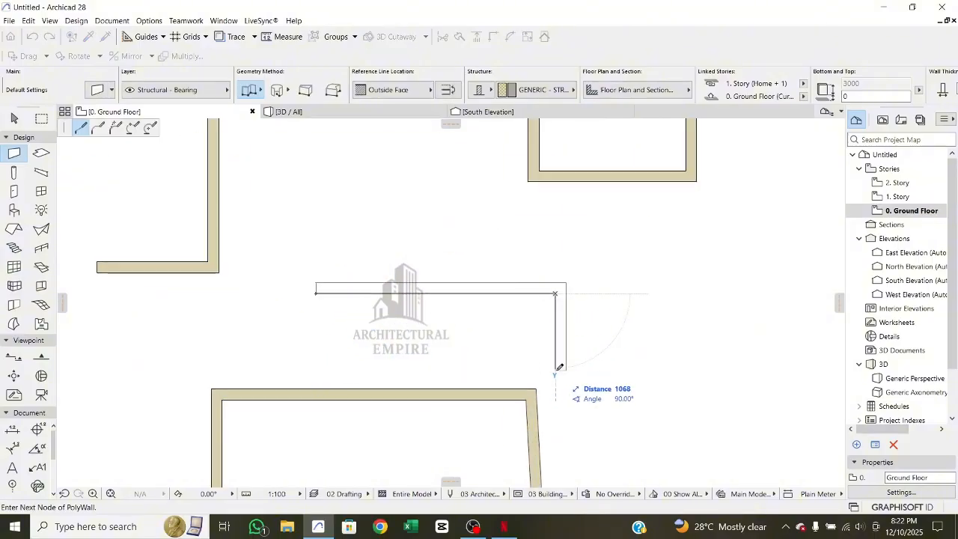
{"action": "left_click", "coordinate": [555, 368]}
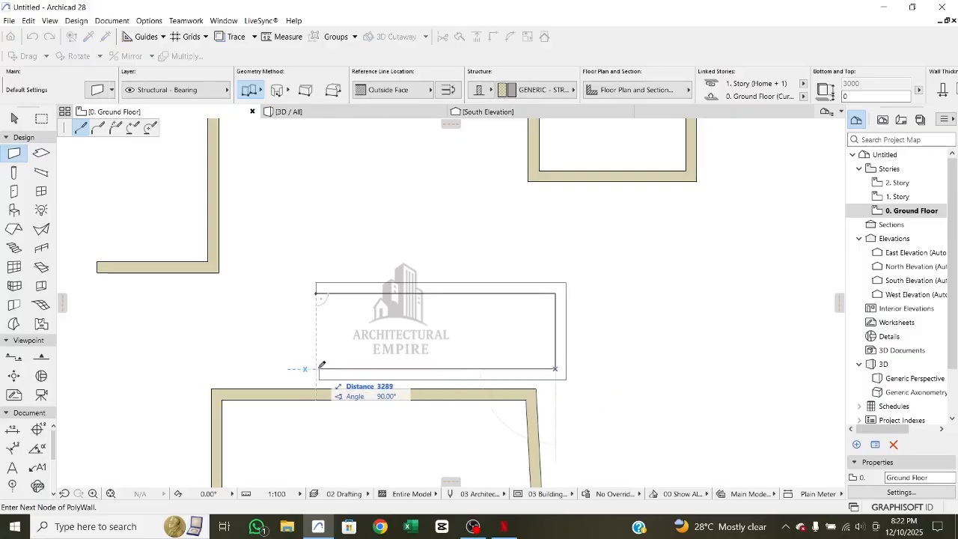
{"action": "left_click", "coordinate": [317, 368]}
{"action": "left_click", "coordinate": [315, 292]}
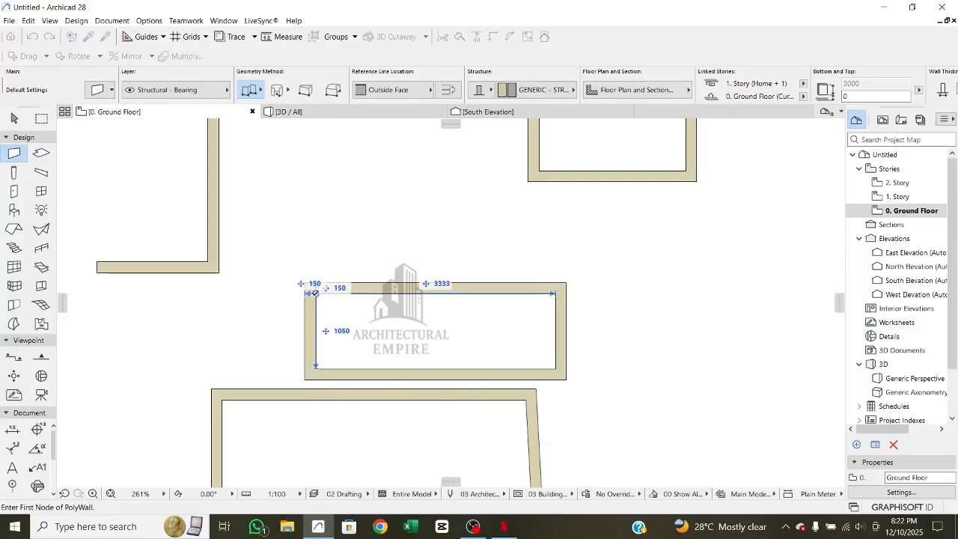
- Draw an open L-shaped wall chain to the right of the small rectangle, about 2100 mm horizontally and then downward
{"action": "middle_click_drag", "start_coordinate": [626, 284], "coordinate": [508, 292]}
{"action": "left_click", "coordinate": [504, 281]}
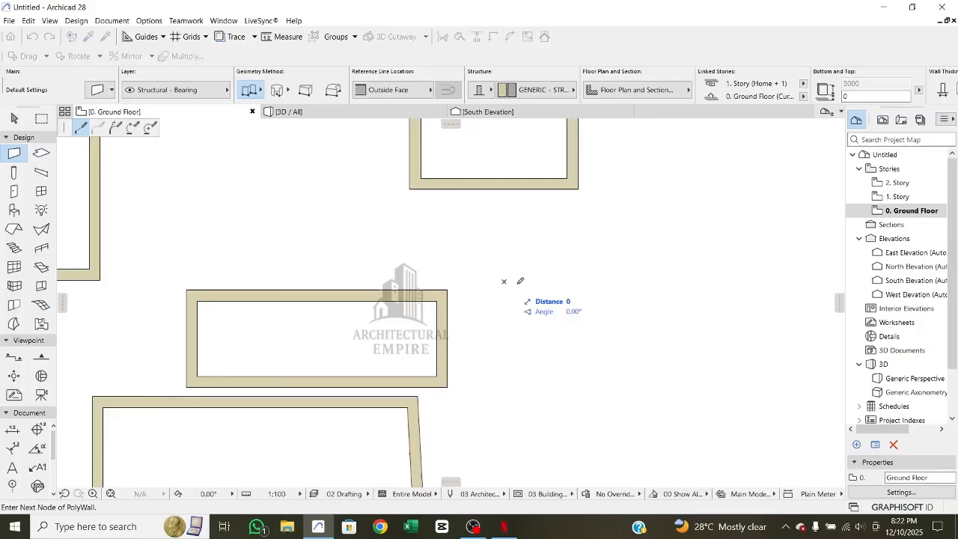
{"action": "left_click", "coordinate": [656, 281]}
{"action": "double_click", "coordinate": [657, 372]}
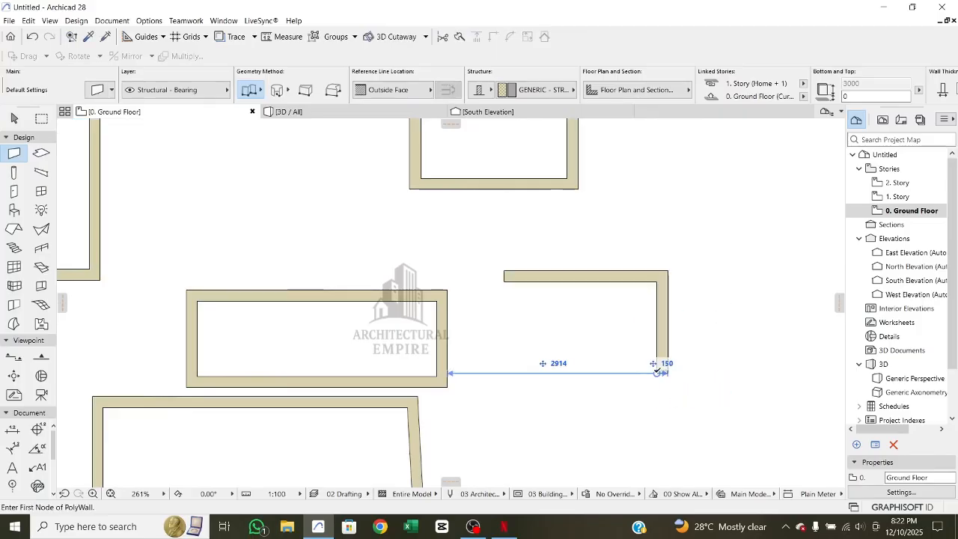
- Draw a 5000 by 3500 mm rectangle of walls in the empty area right of the existing walls, using the Rectangular geometry method
{"action": "scroll", "coordinate": [636, 351], "scroll_direction": "down", "scroll_amount": 5}
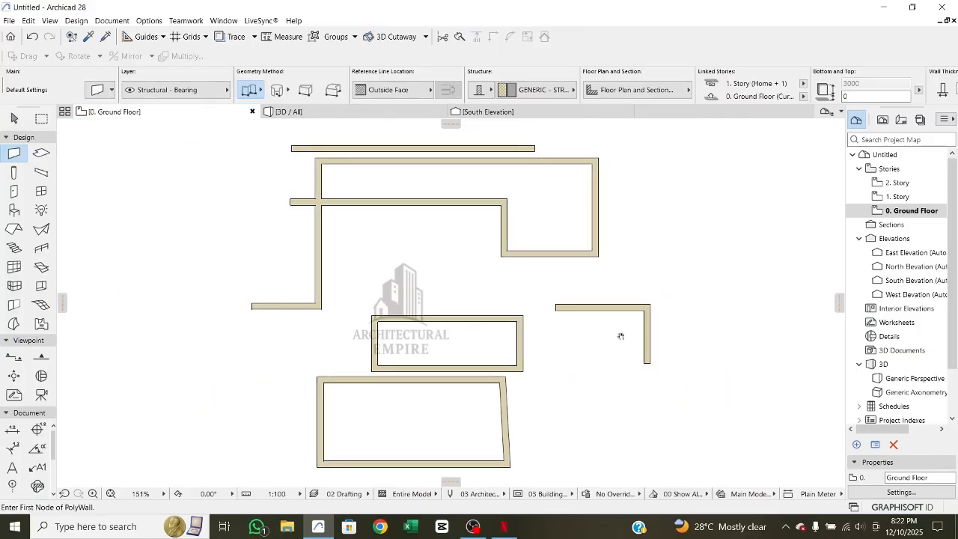
{"action": "scroll", "coordinate": [621, 336], "scroll_direction": "up", "scroll_amount": 2}
{"action": "scroll", "coordinate": [486, 352], "scroll_direction": "down", "scroll_amount": 3}
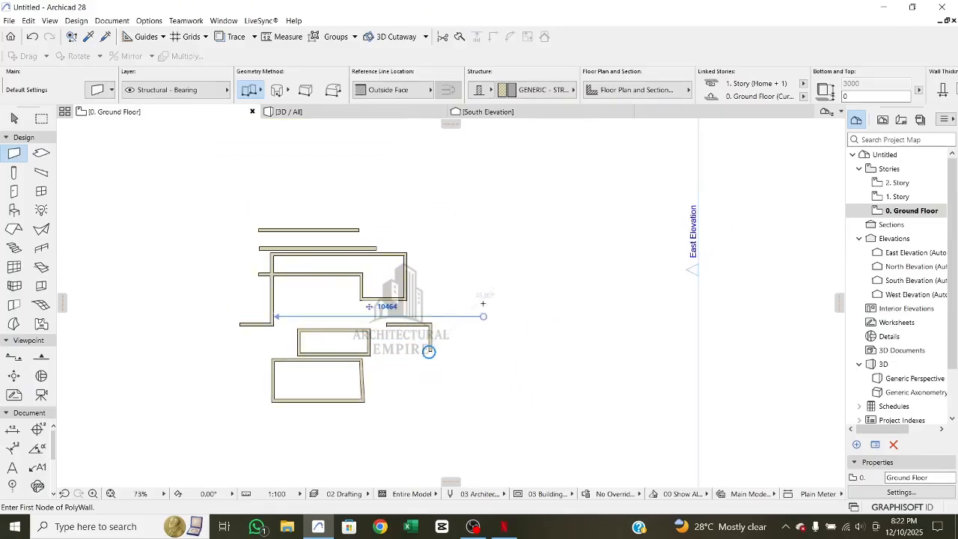
{"action": "scroll", "coordinate": [481, 212], "scroll_direction": "up", "scroll_amount": 5}
{"action": "left_click", "coordinate": [261, 91]}
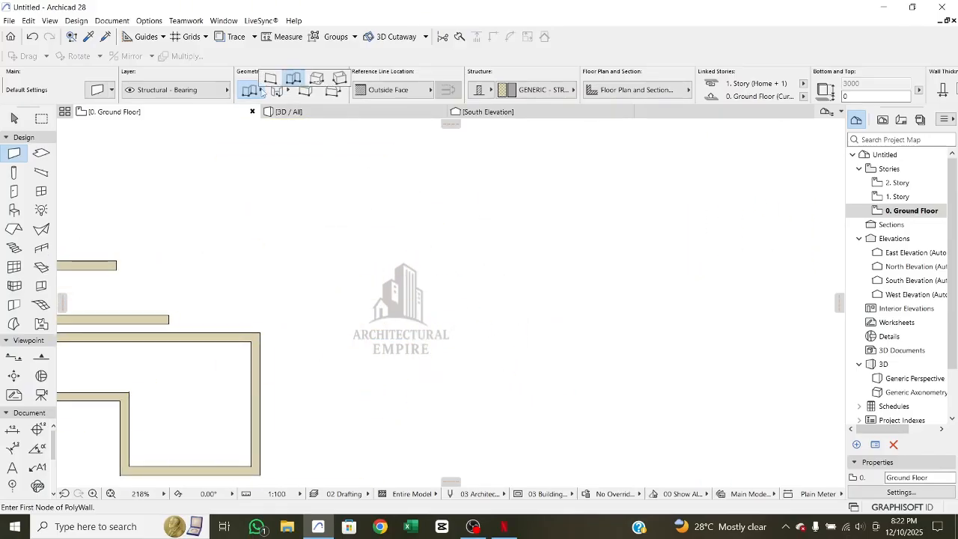
{"action": "left_click", "coordinate": [317, 86]}
{"action": "scroll", "coordinate": [445, 232], "scroll_direction": "down", "scroll_amount": 3}
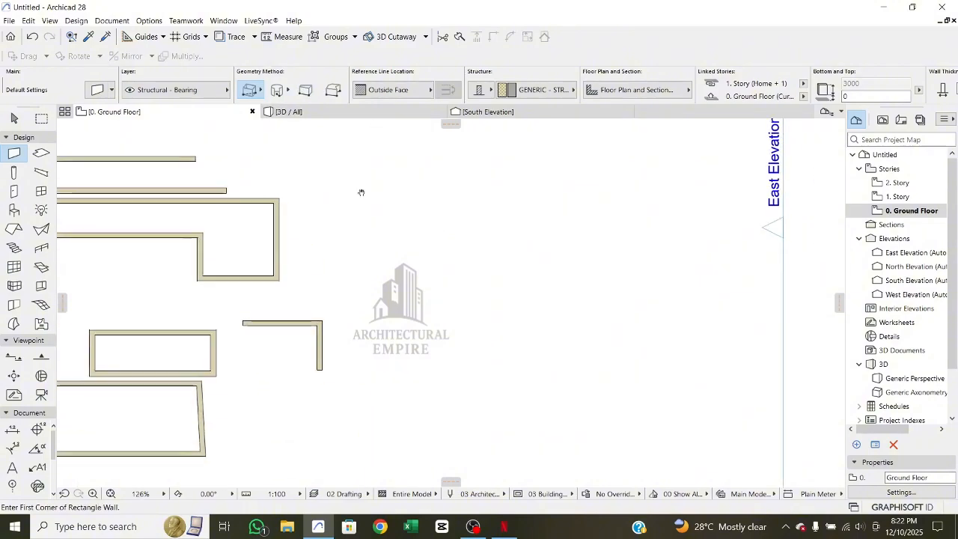
{"action": "left_click", "coordinate": [380, 187]}
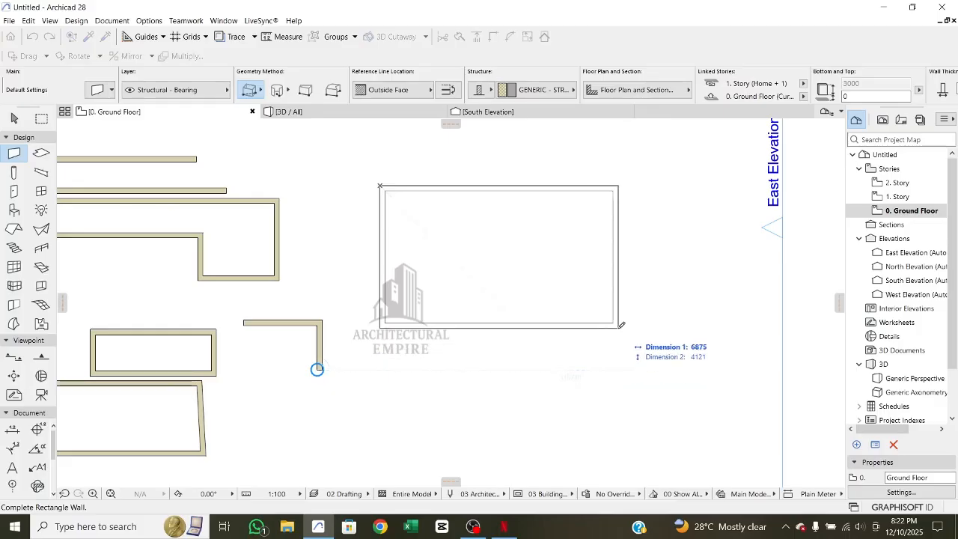
{"action": "type", "text": "5000"}
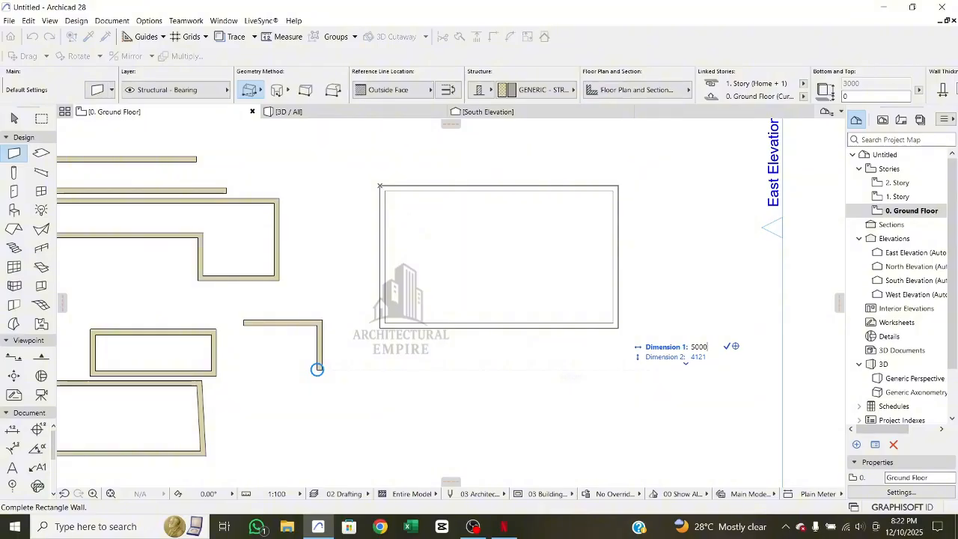
{"action": "key", "text": "Tab"}
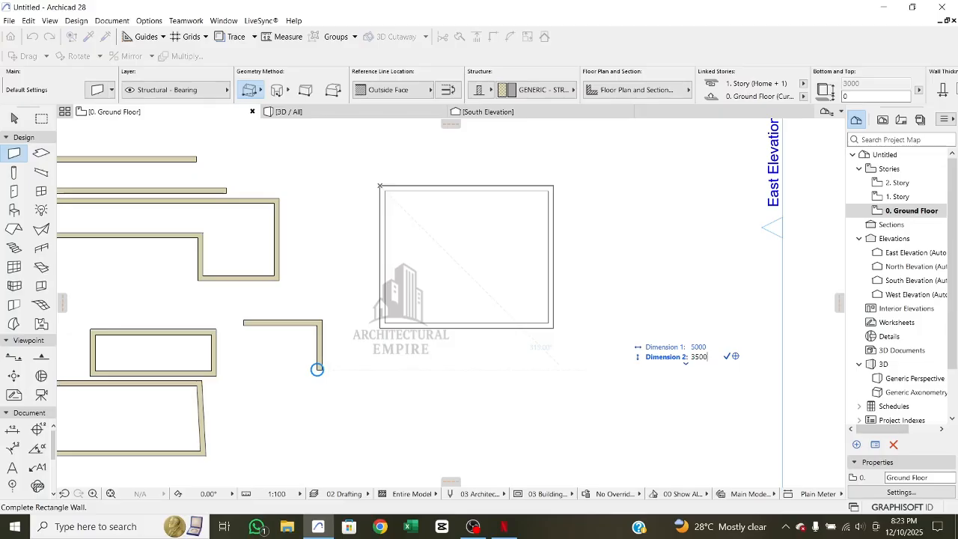
{"action": "left_click", "coordinate": [556, 364]}
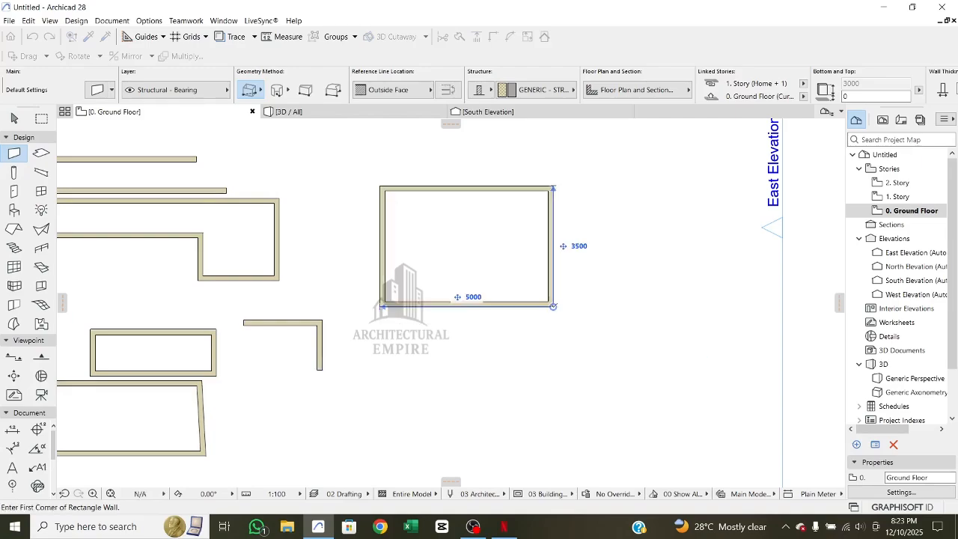
- Draw a 2500 by 2500 mm square of walls below the 5000 by 3500 mm rectangle
{"action": "scroll", "coordinate": [455, 298], "scroll_direction": "up", "scroll_amount": 3}
{"action": "scroll", "coordinate": [455, 299], "scroll_direction": "down", "scroll_amount": 3}
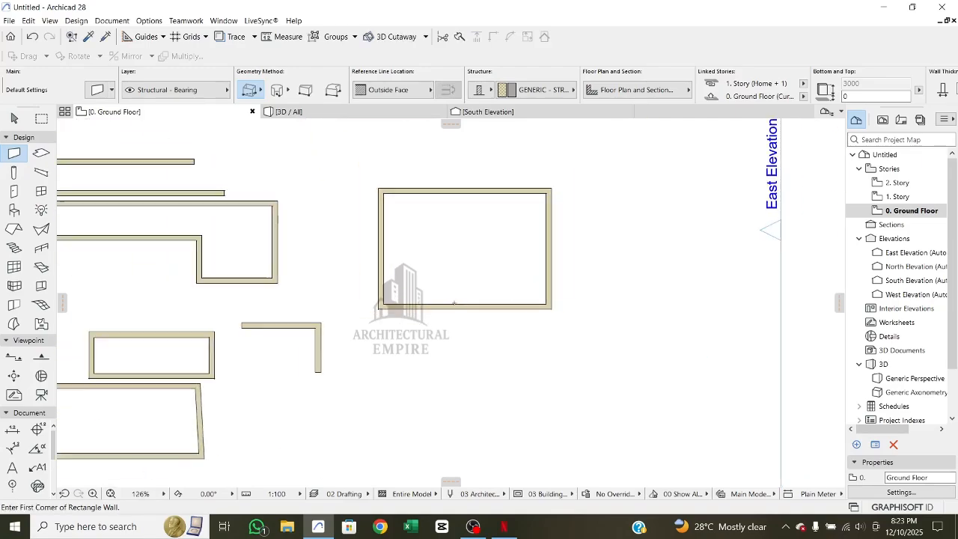
{"action": "left_click", "coordinate": [399, 374]}
{"action": "middle_click_drag", "start_coordinate": [554, 424], "coordinate": [543, 354]}
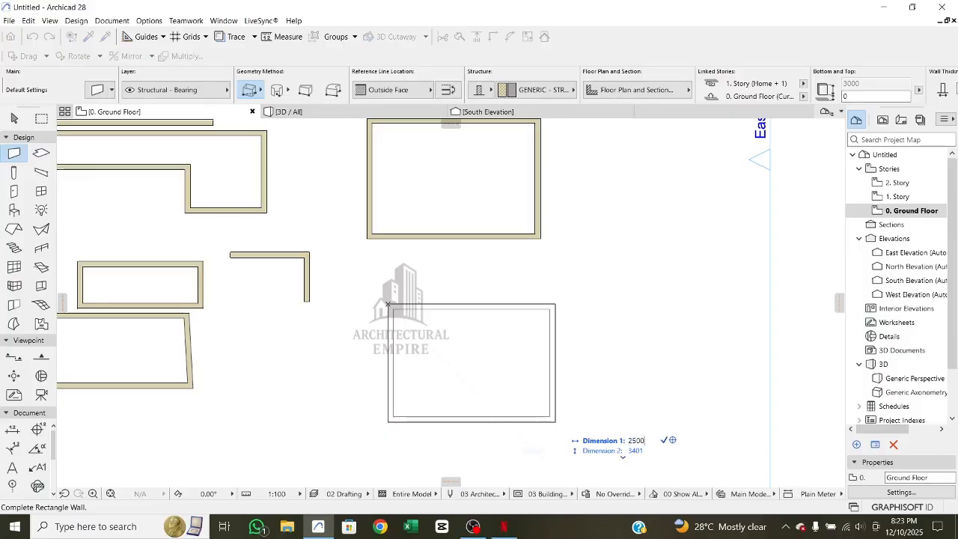
{"action": "key", "text": "Tab"}
{"action": "type", "text": "2"}
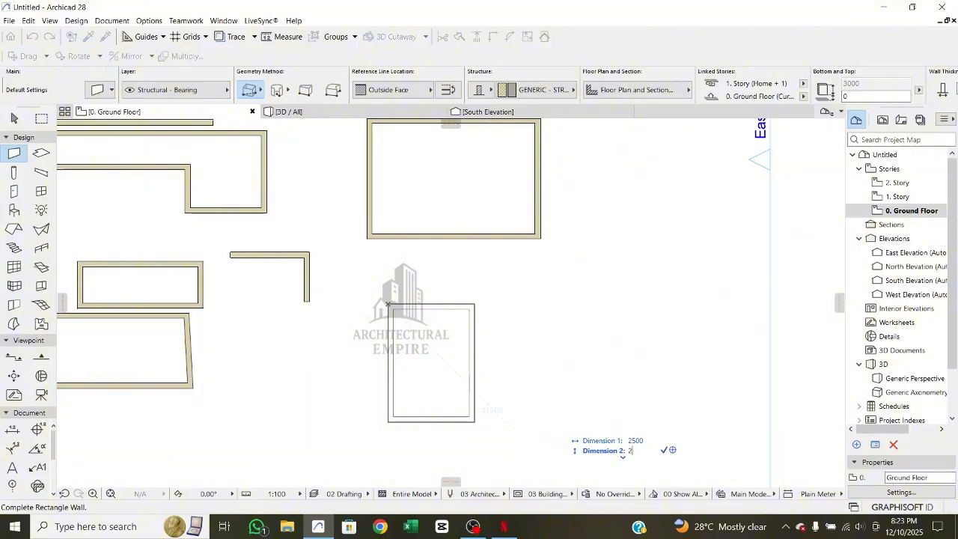
{"action": "key", "text": "Return"}
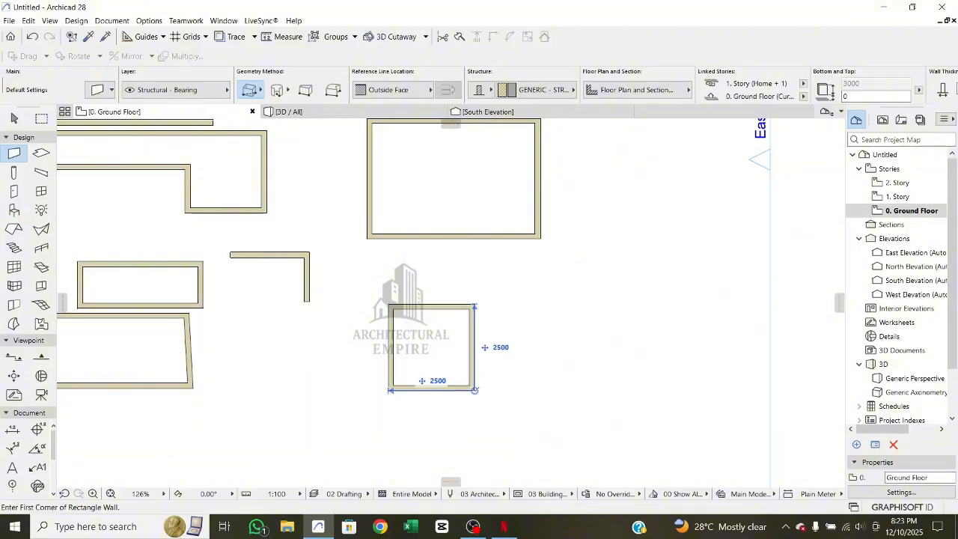
- Draw a rotated rectangle of walls below the four-sided outline, its first side about 4455 mm long down-left at 225°, using the Rotated Rectangular method
{"action": "scroll", "coordinate": [474, 357], "scroll_direction": "up", "scroll_amount": 5}
{"action": "scroll", "coordinate": [474, 356], "scroll_direction": "down", "scroll_amount": 5}
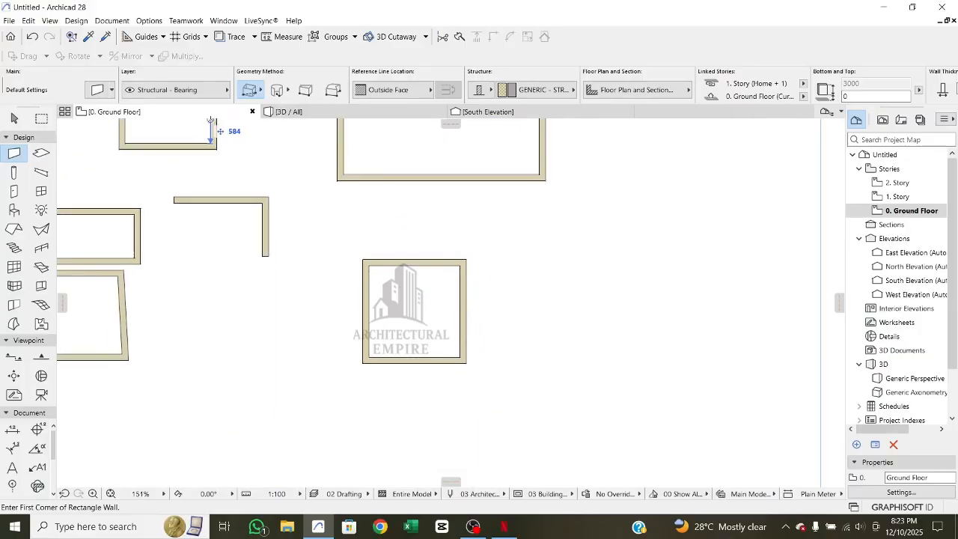
{"action": "left_click", "coordinate": [261, 90]}
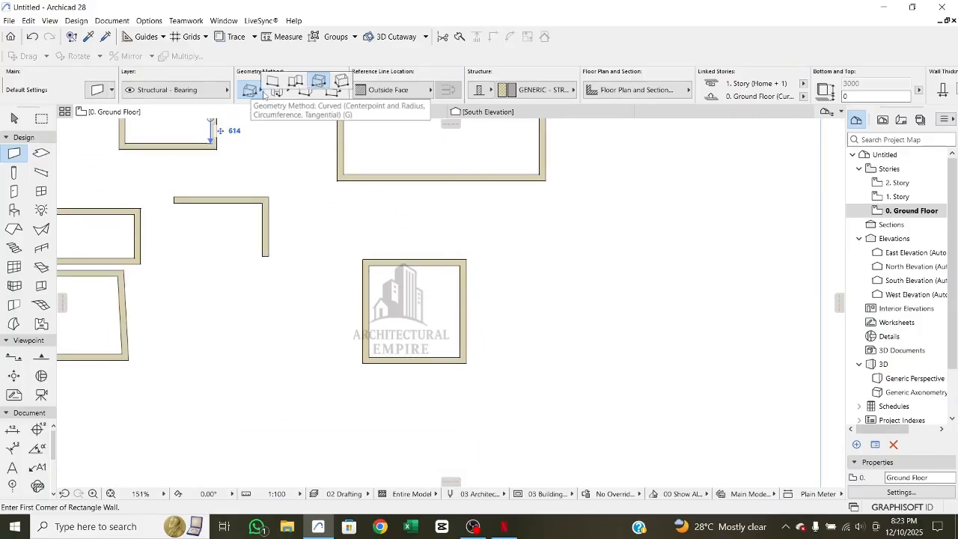
{"action": "left_click", "coordinate": [342, 82]}
{"action": "scroll", "coordinate": [402, 224], "scroll_direction": "down", "scroll_amount": 1}
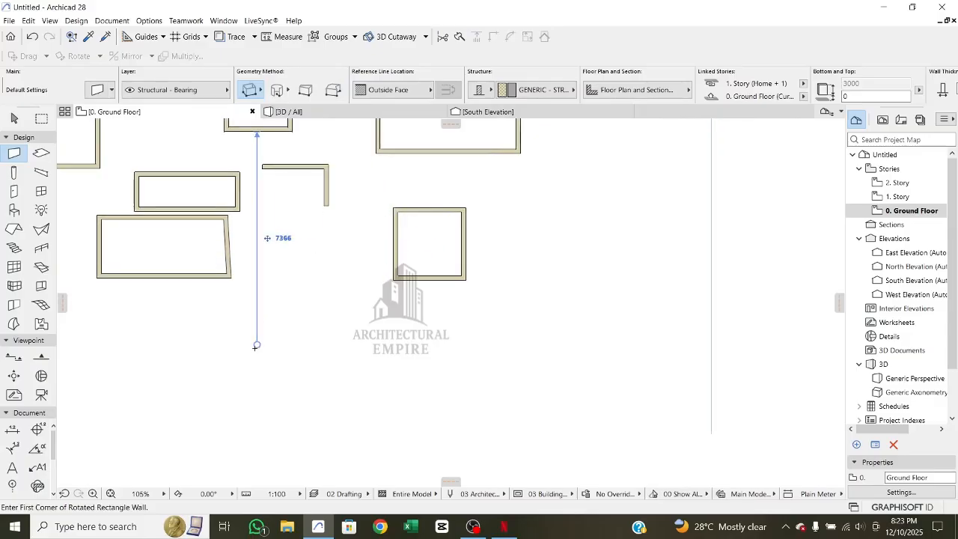
{"action": "left_click", "coordinate": [273, 324]}
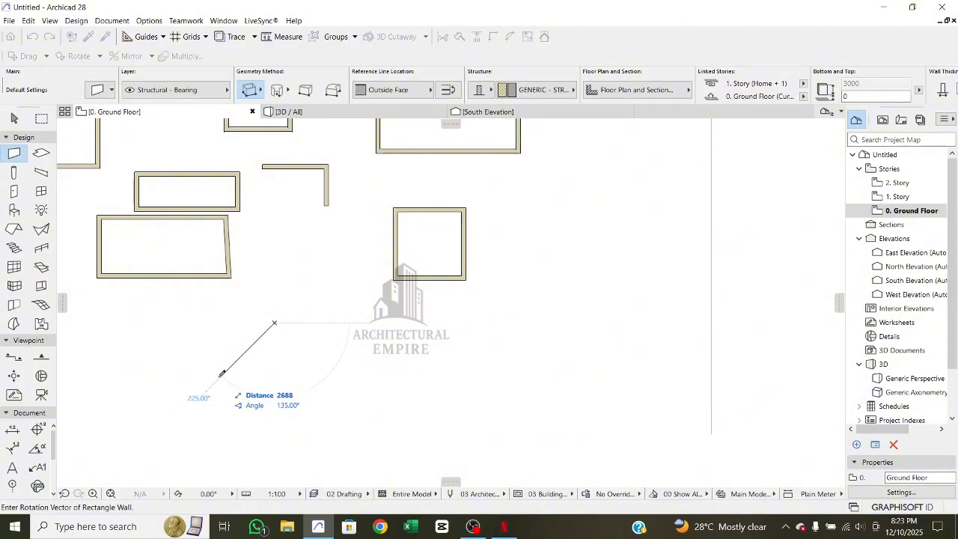
{"action": "scroll", "coordinate": [213, 352], "scroll_direction": "down", "scroll_amount": 2}
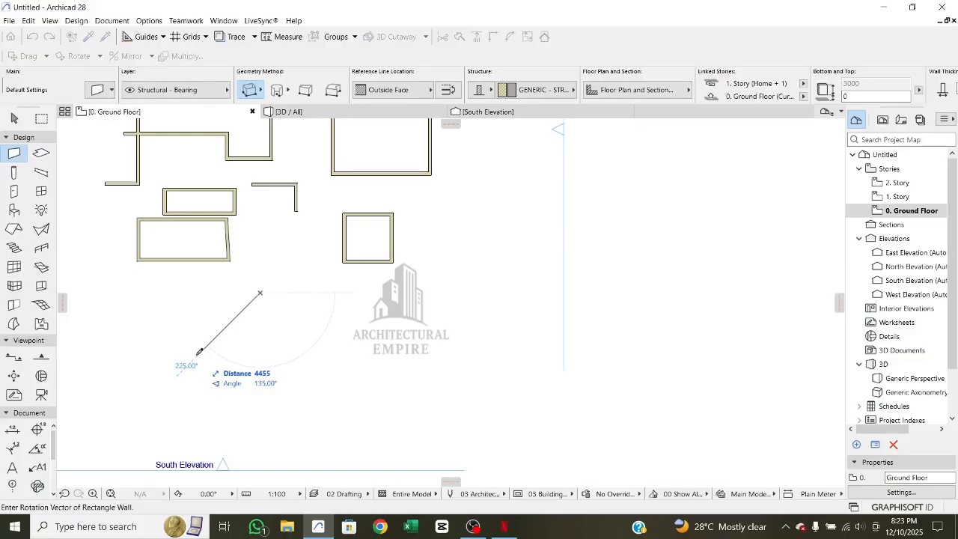
{"action": "left_click", "coordinate": [198, 354]}
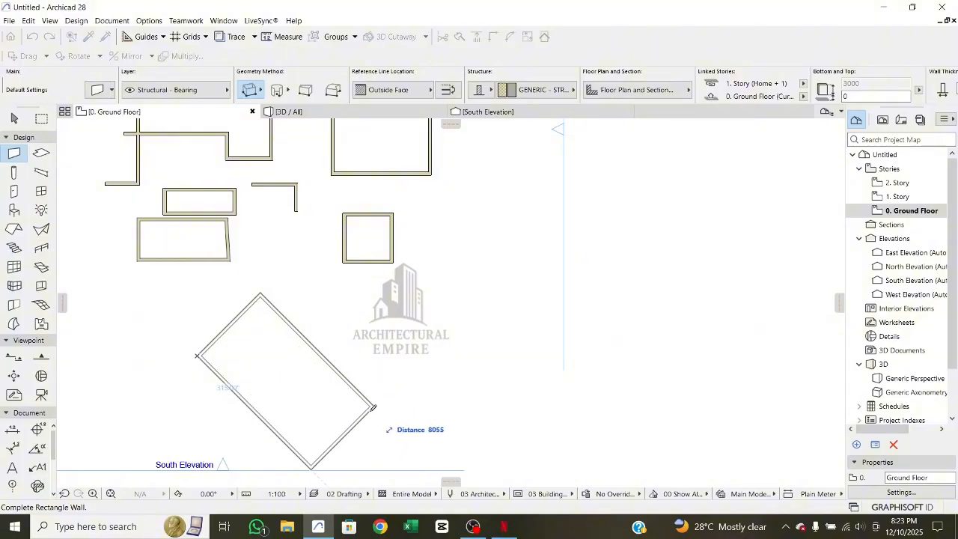
{"action": "left_click", "coordinate": [352, 385]}
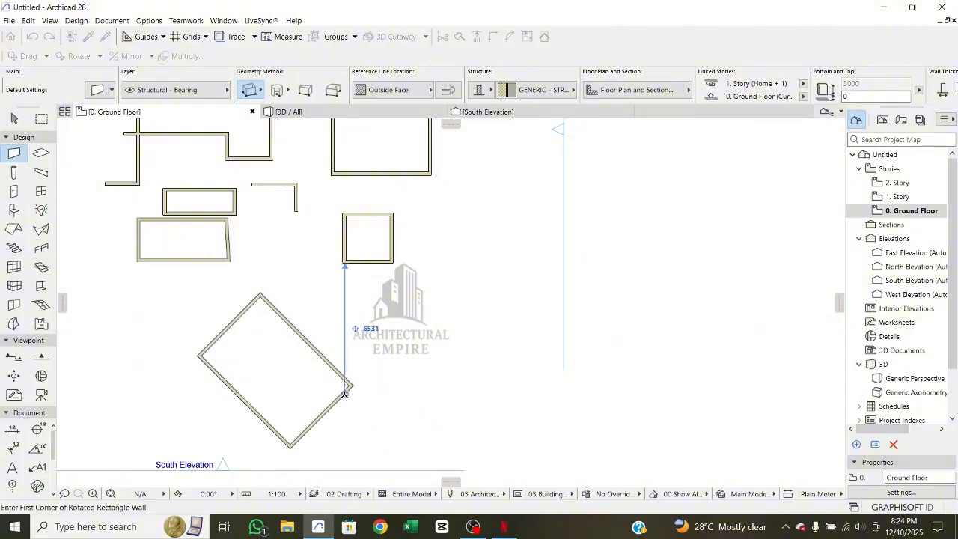
- Draw an upright rectangle of walls about 7 m wide below the small square with the Rotated Rectangular method
{"action": "left_click", "coordinate": [383, 294]}
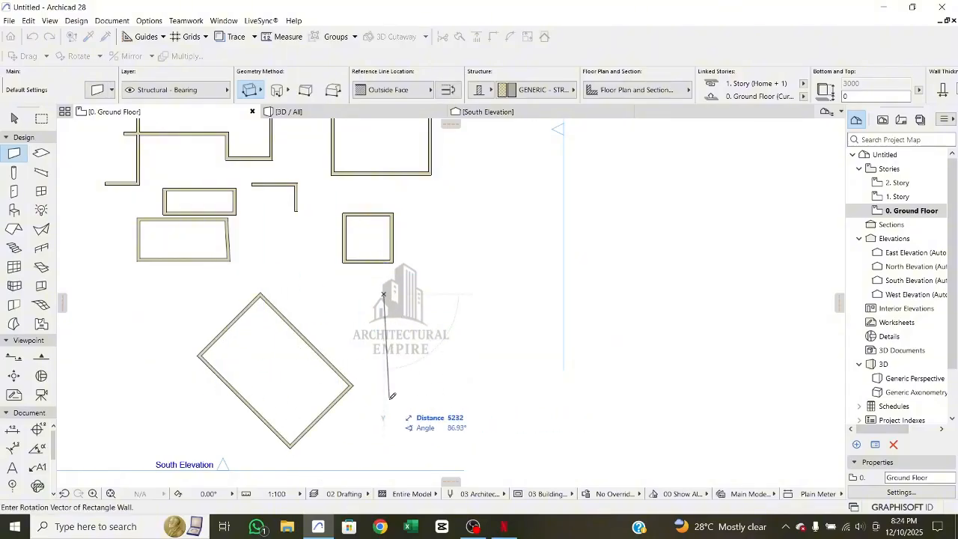
{"action": "left_click", "coordinate": [385, 400]}
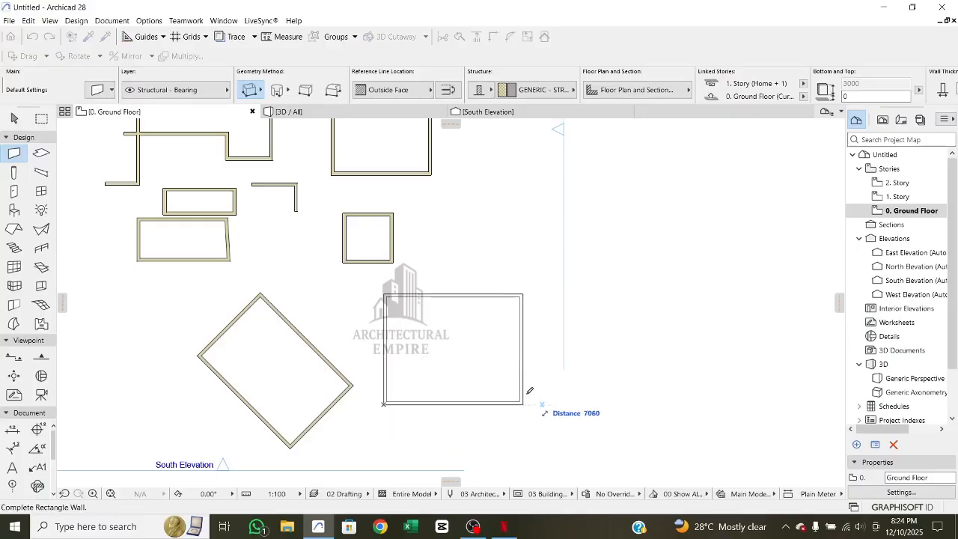
{"action": "left_click", "coordinate": [526, 403]}
- Draw a small wall rectangle across the East Elevation line, starting with a vertical side about 2640 mm long, and leave the Wall tool
{"action": "left_click", "coordinate": [516, 205]}
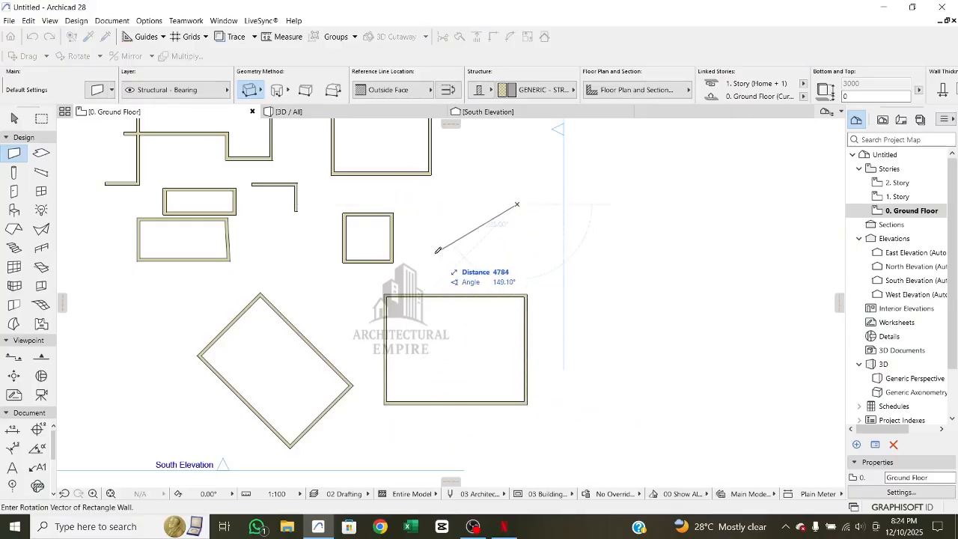
{"action": "left_click", "coordinate": [517, 151]}
{"action": "left_click", "coordinate": [597, 178]}
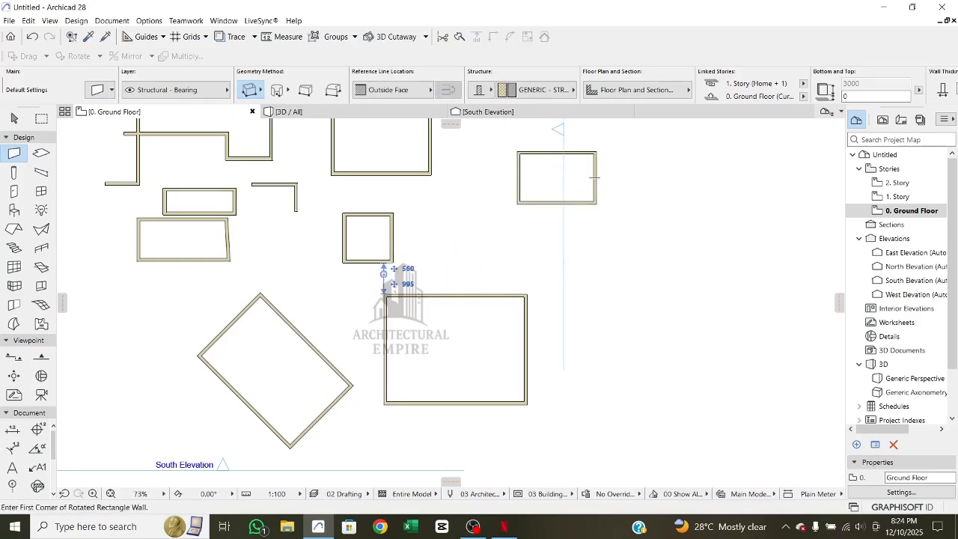
{"action": "key", "text": "Escape"}
- Delete all the practice walls from the floor plan, including the short vertical one right of the East Elevation line
{"action": "scroll", "coordinate": [351, 244], "scroll_direction": "down", "scroll_amount": 3}
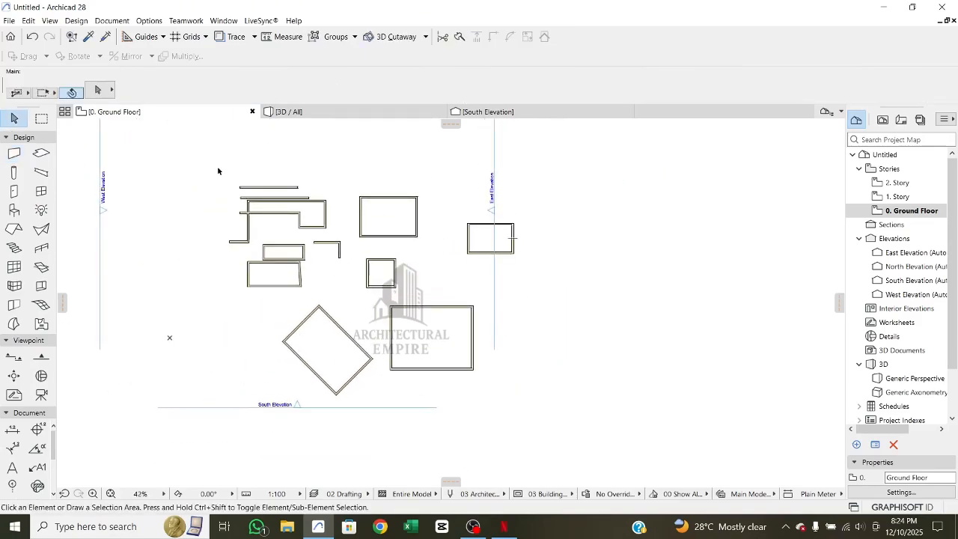
{"action": "left_click", "coordinate": [217, 169]}
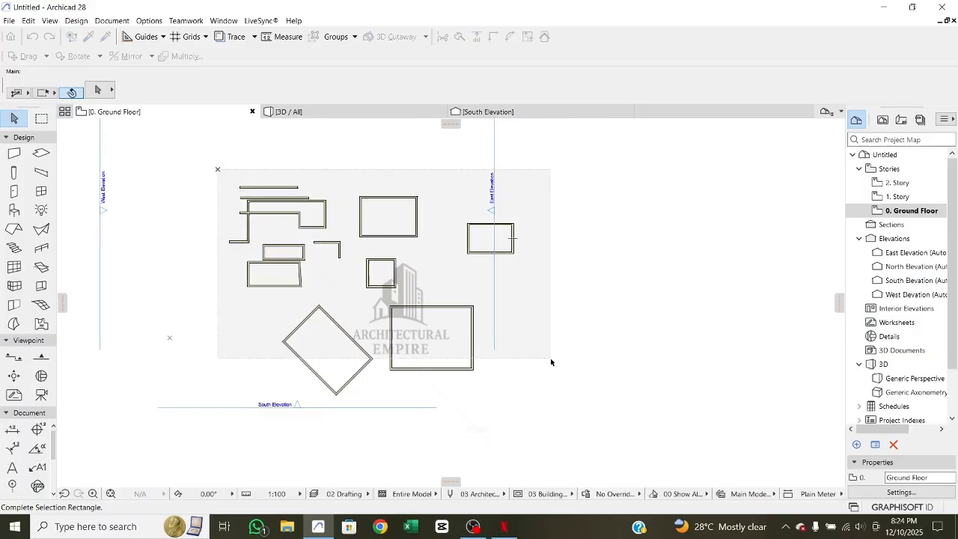
{"action": "left_click", "coordinate": [476, 378]}
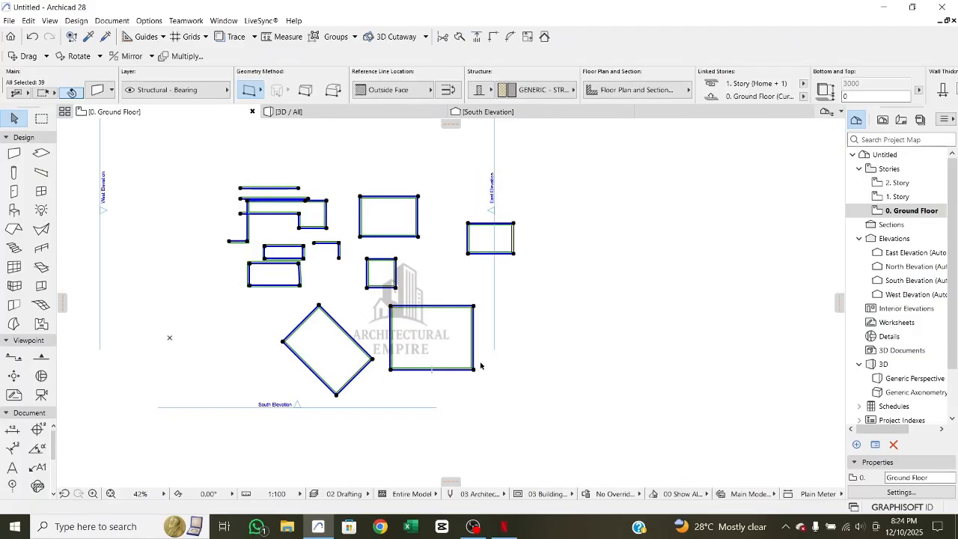
{"action": "key", "text": "Delete"}
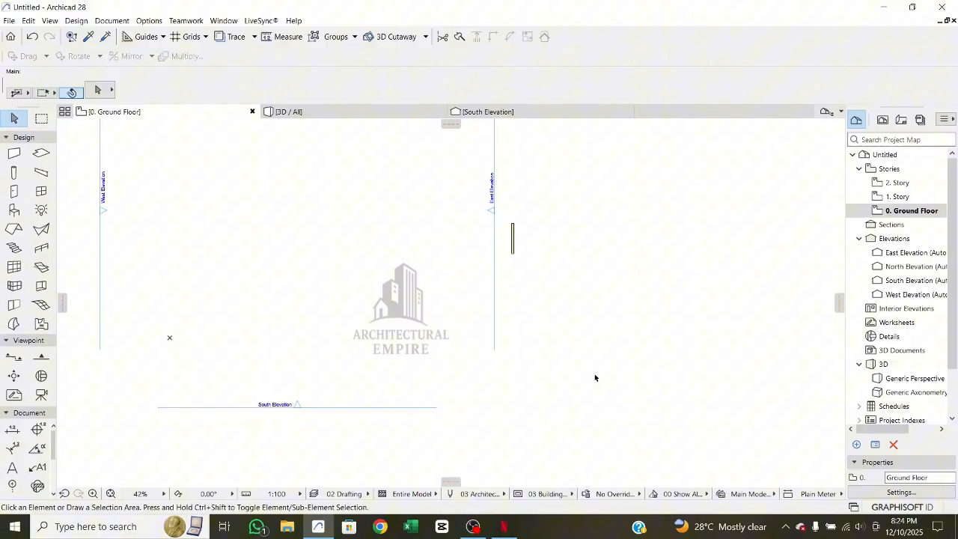
{"action": "left_click", "coordinate": [544, 226]}
{"action": "left_click", "coordinate": [508, 273]}
{"action": "key", "text": "Delete"}
- Activate the Wall tool and view the reference line location options, keeping Outside Face
{"action": "scroll", "coordinate": [238, 227], "scroll_direction": "up", "scroll_amount": 1}
{"action": "middle_click_drag", "start_coordinate": [238, 227], "coordinate": [260, 343]}
{"action": "scroll", "coordinate": [260, 343], "scroll_direction": "down", "scroll_amount": 3}
{"action": "left_click", "coordinate": [13, 153]}
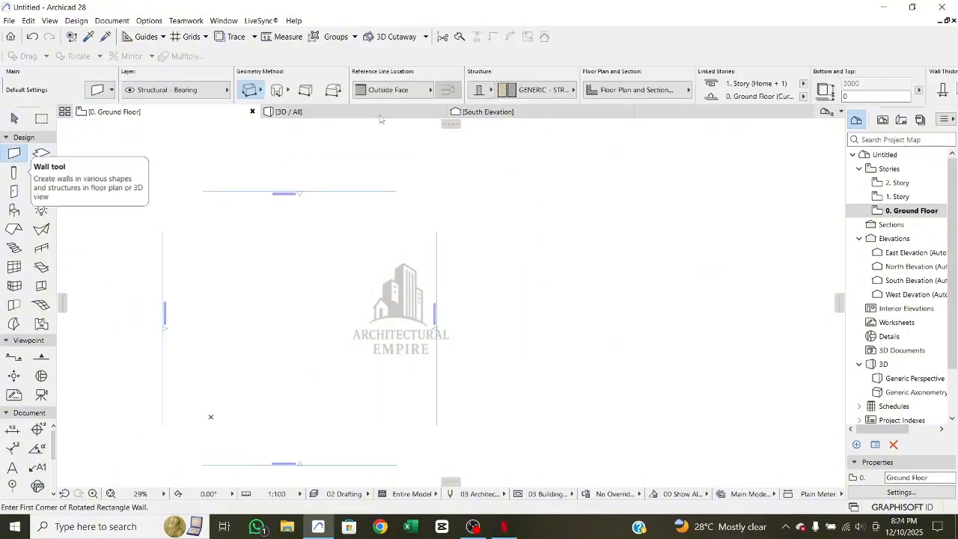
{"action": "scroll", "coordinate": [302, 133], "scroll_direction": "up", "scroll_amount": 2}
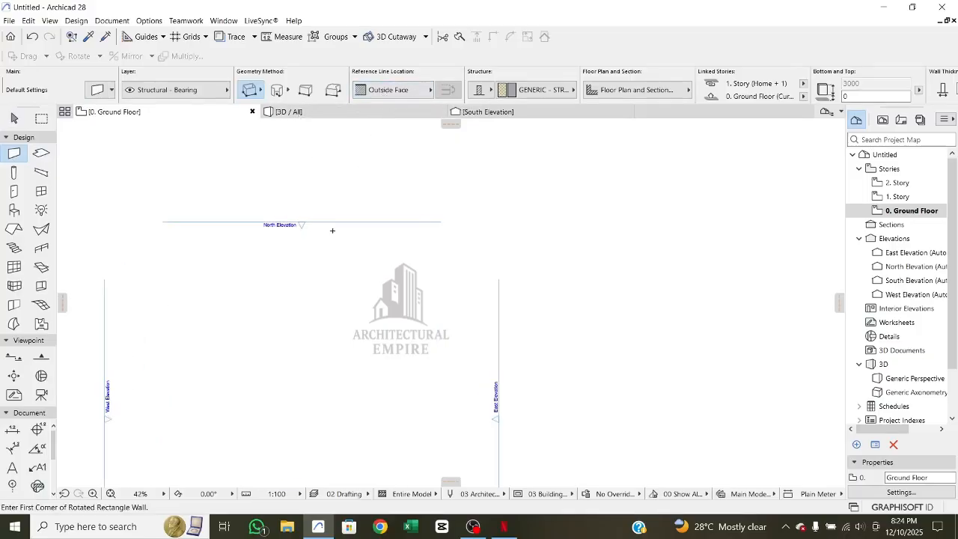
{"action": "scroll", "coordinate": [300, 303], "scroll_direction": "up", "scroll_amount": 5}
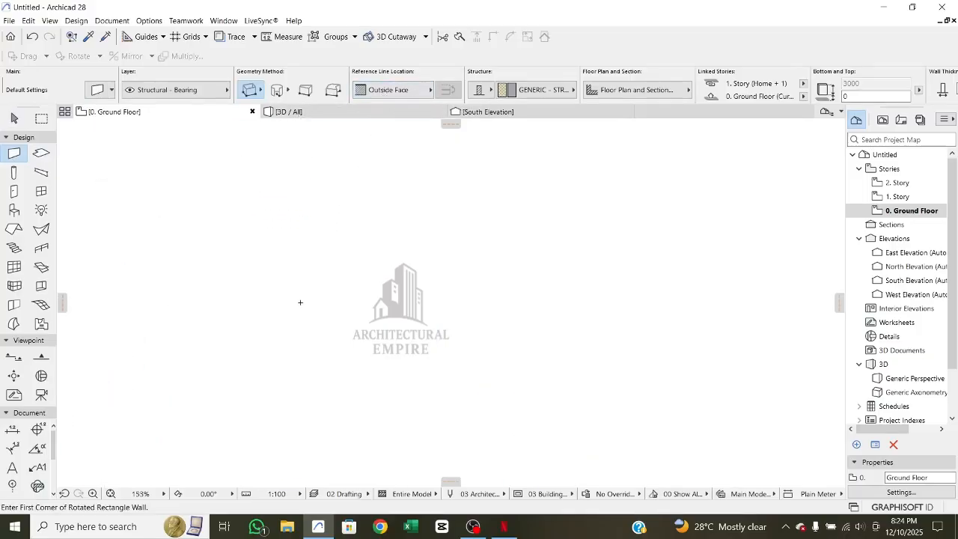
{"action": "left_click", "coordinate": [378, 92]}
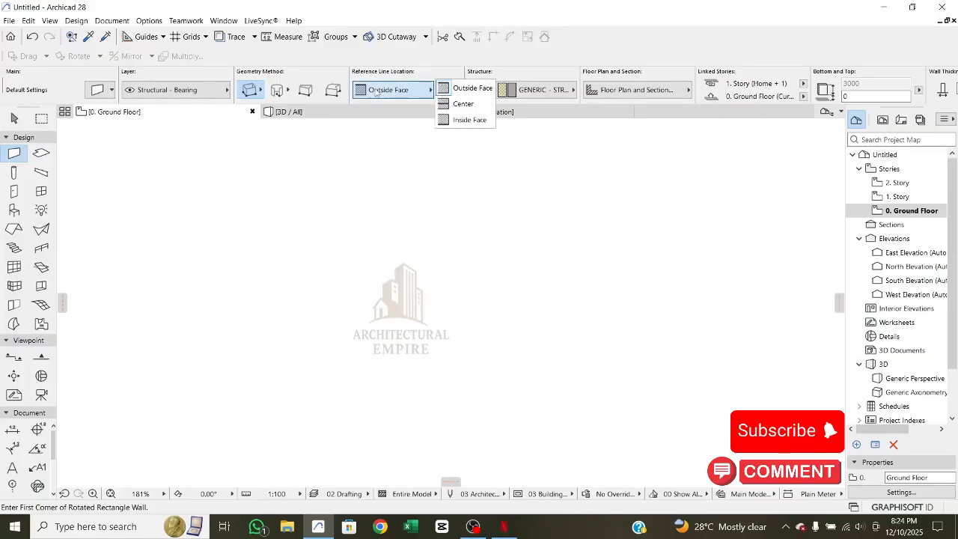
{"action": "left_click", "coordinate": [379, 92]}
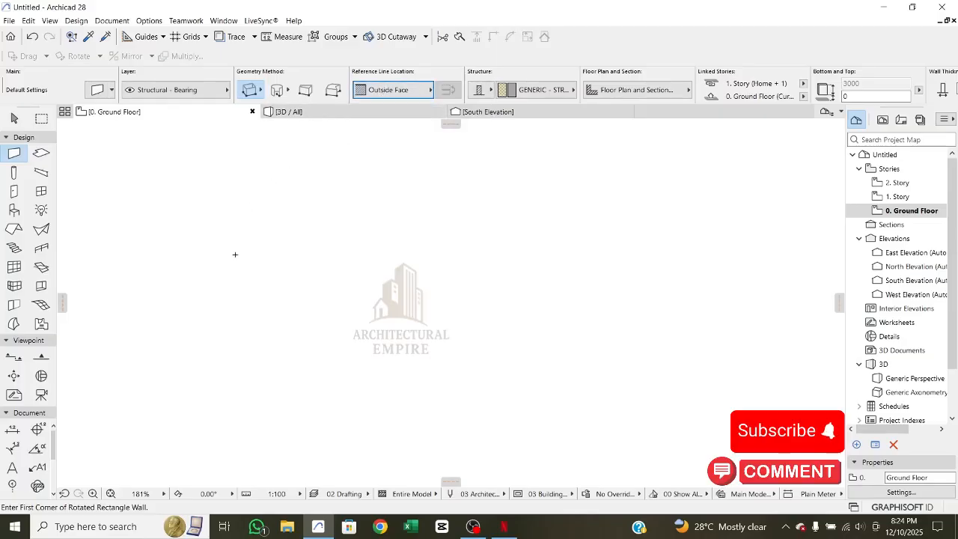
- Draw a horizontal wall 2000 mm long with the Single geometry method and the Outside Face reference line
{"action": "scroll", "coordinate": [220, 235], "scroll_direction": "up", "scroll_amount": 2}
{"action": "left_click", "coordinate": [251, 92]}
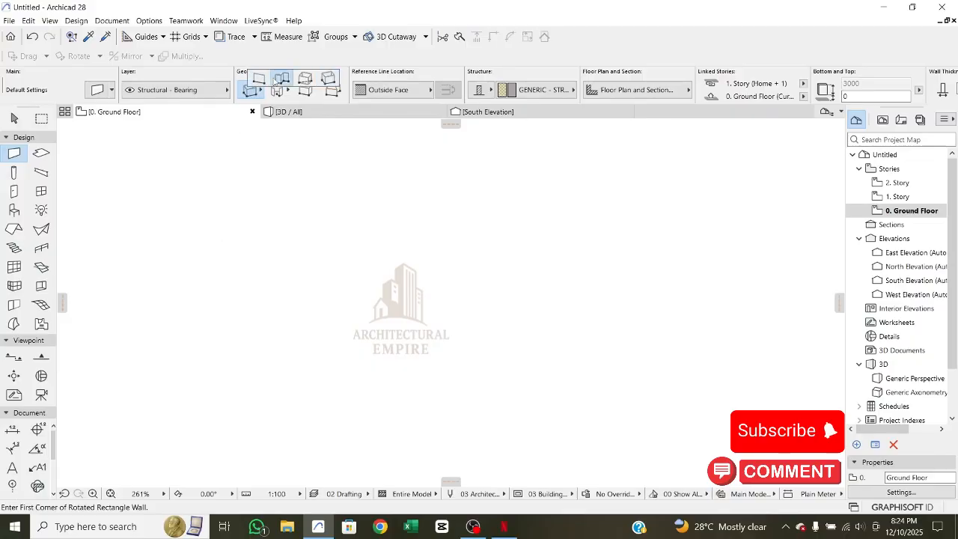
{"action": "left_click", "coordinate": [260, 81]}
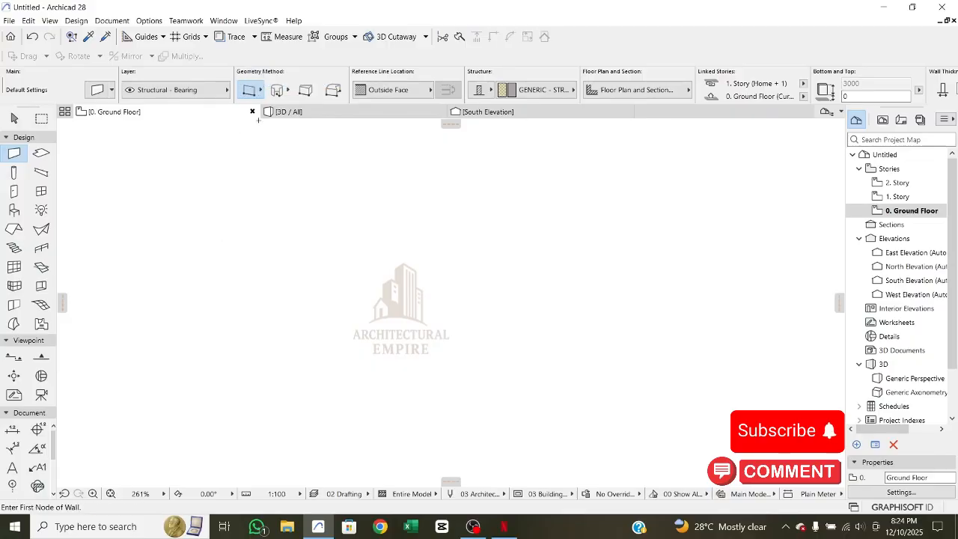
{"action": "left_click", "coordinate": [229, 314]}
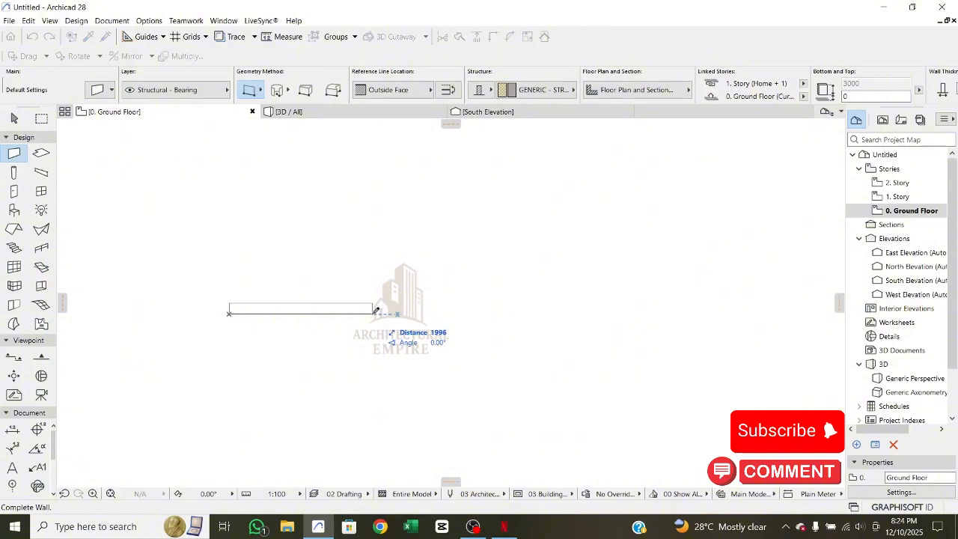
{"action": "key", "text": "Escape"}
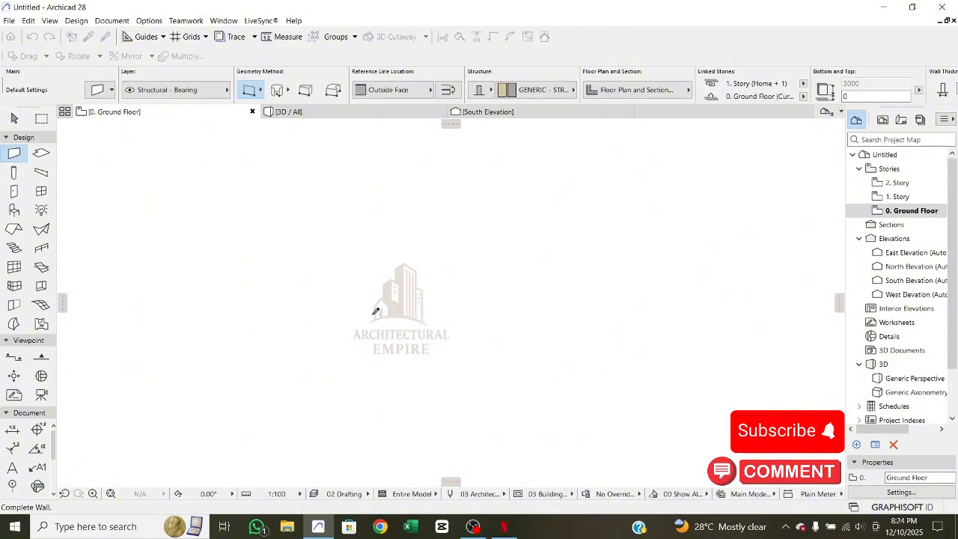
{"action": "left_click", "coordinate": [167, 310]}
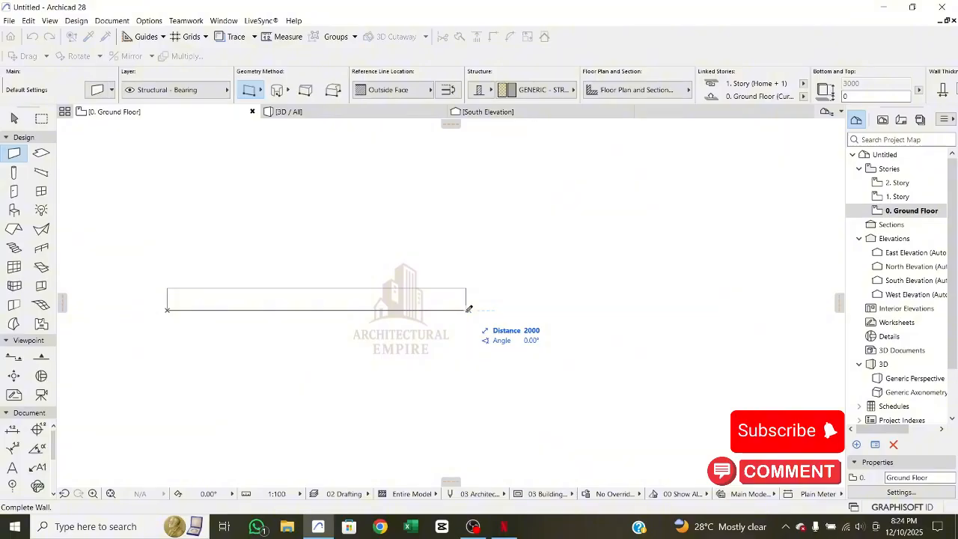
{"action": "left_click", "coordinate": [469, 309]}
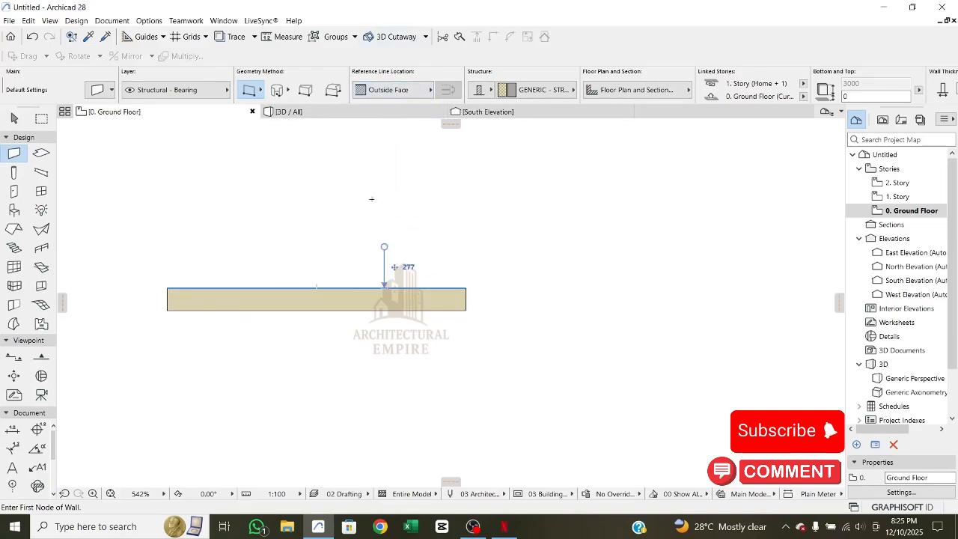
- Set the reference line location to Center and start a second wall directly below the first wall's left end
{"action": "left_click", "coordinate": [382, 93]}
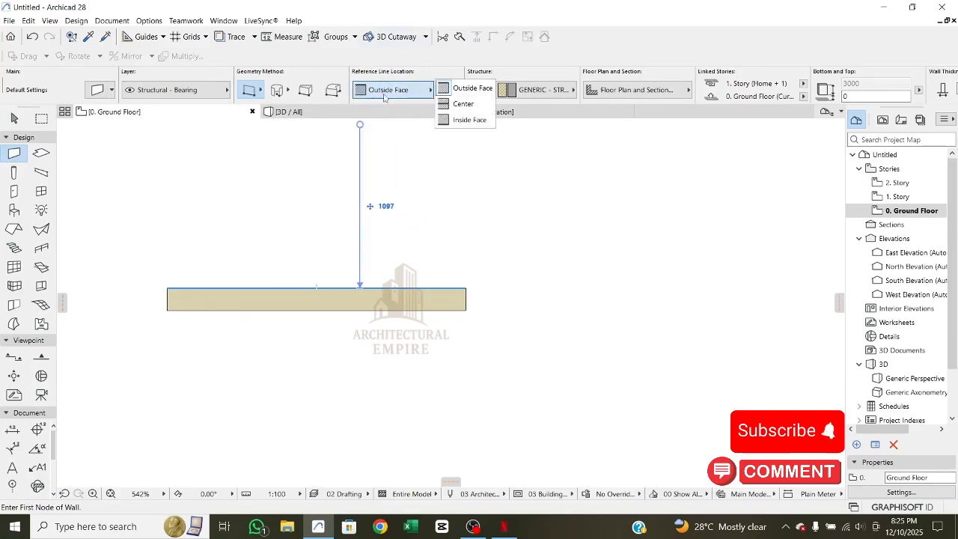
{"action": "left_click", "coordinate": [462, 104]}
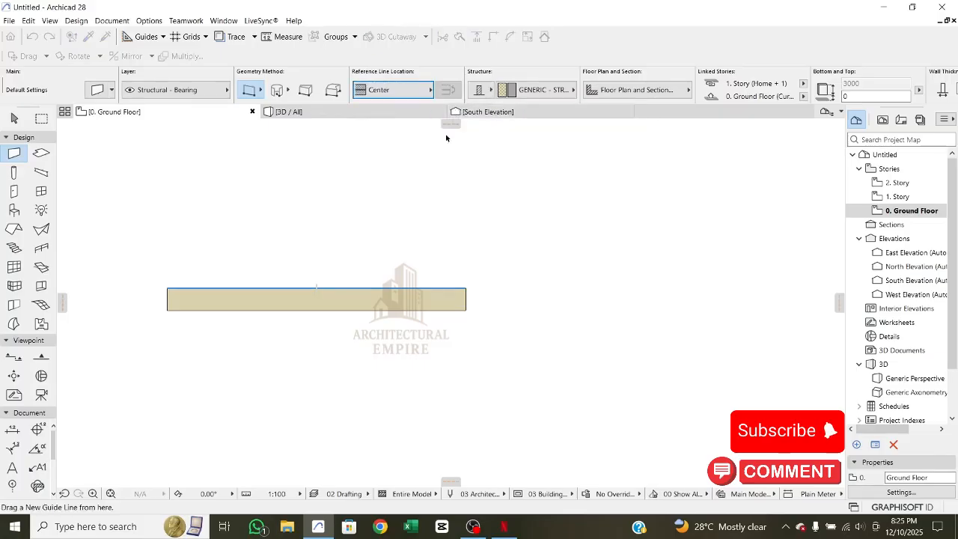
{"action": "left_click", "coordinate": [168, 349]}
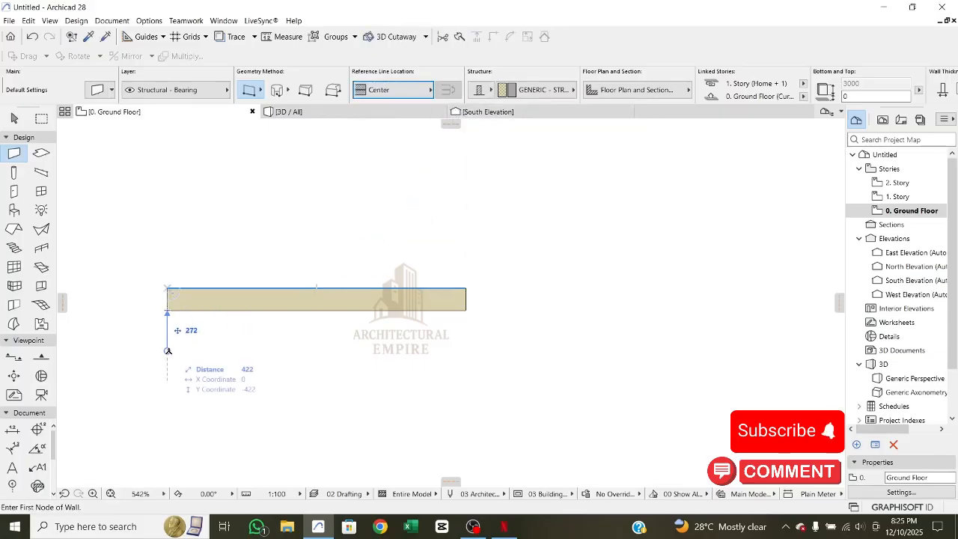